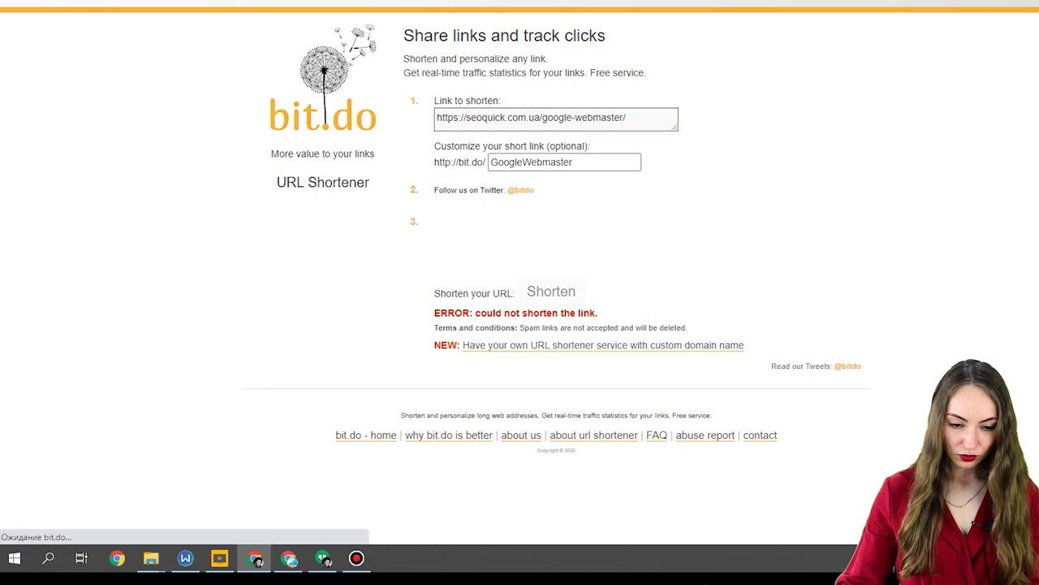
Tick the reCAPTCHA checkbox on the bit.do form for the GoogleWebmaster alias.
left_click(452, 247)
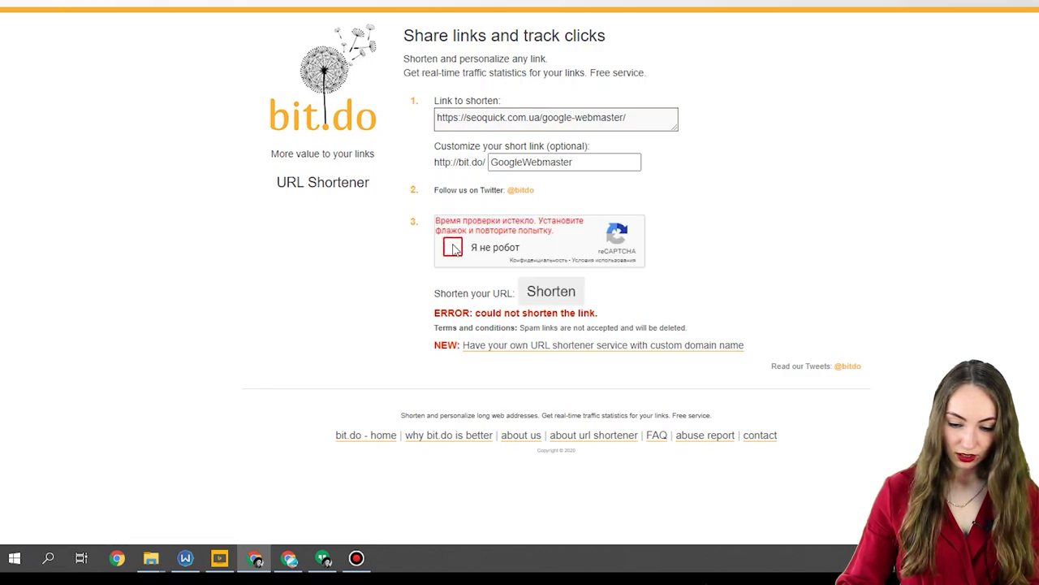
left_click(552, 291)
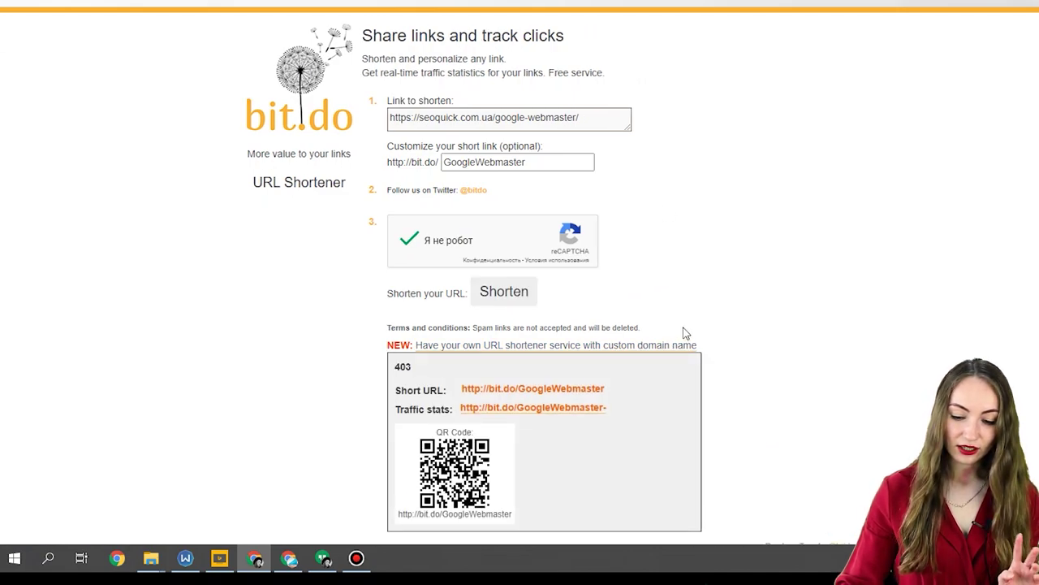
scroll(683, 333, "down", 1)
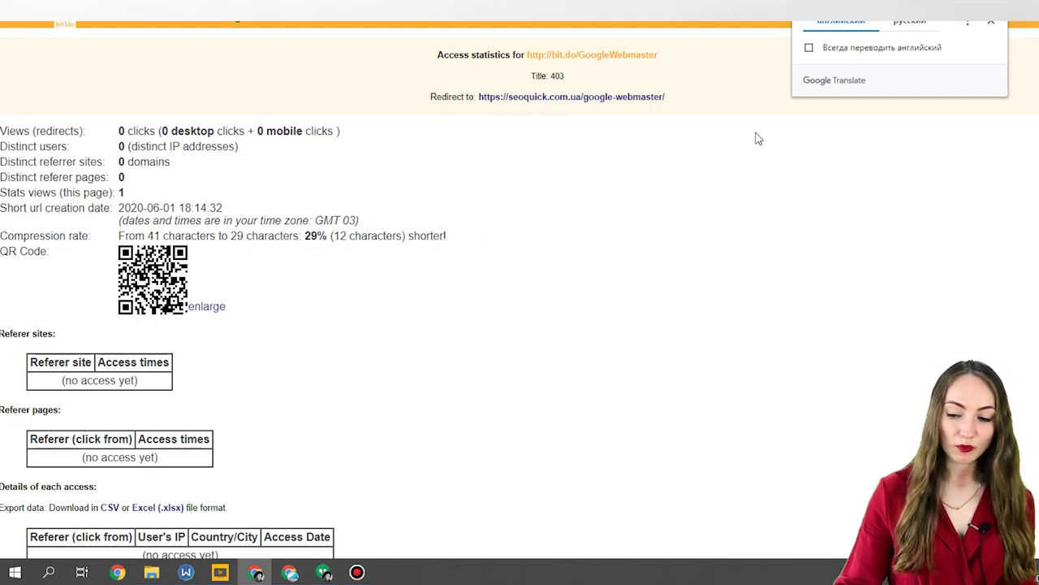
Dismiss the translation offer, review the link's traffic stats, then focus Bitly's link field.
left_click(991, 22)
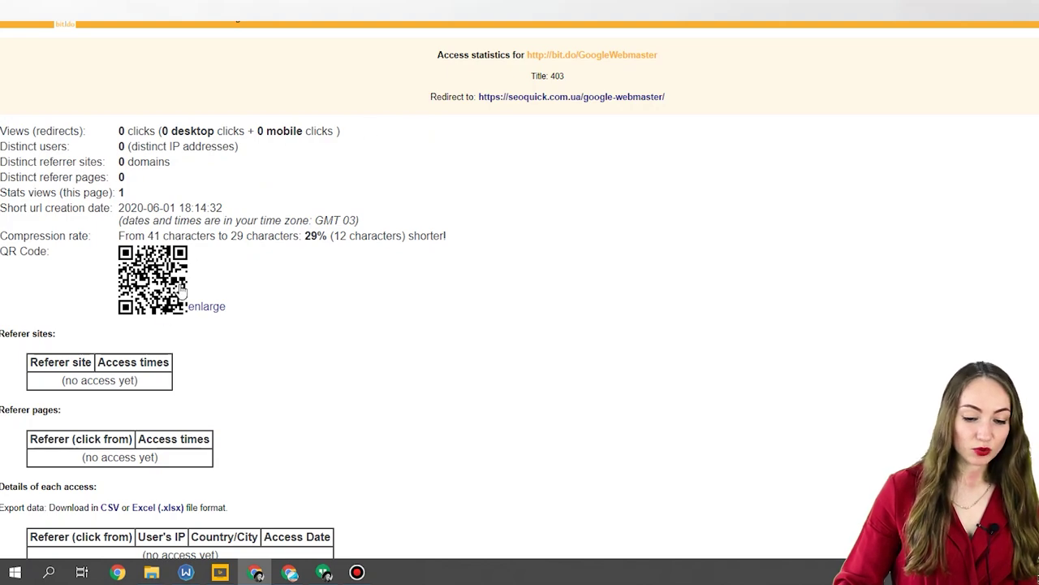
scroll(290, 304, "down", 3)
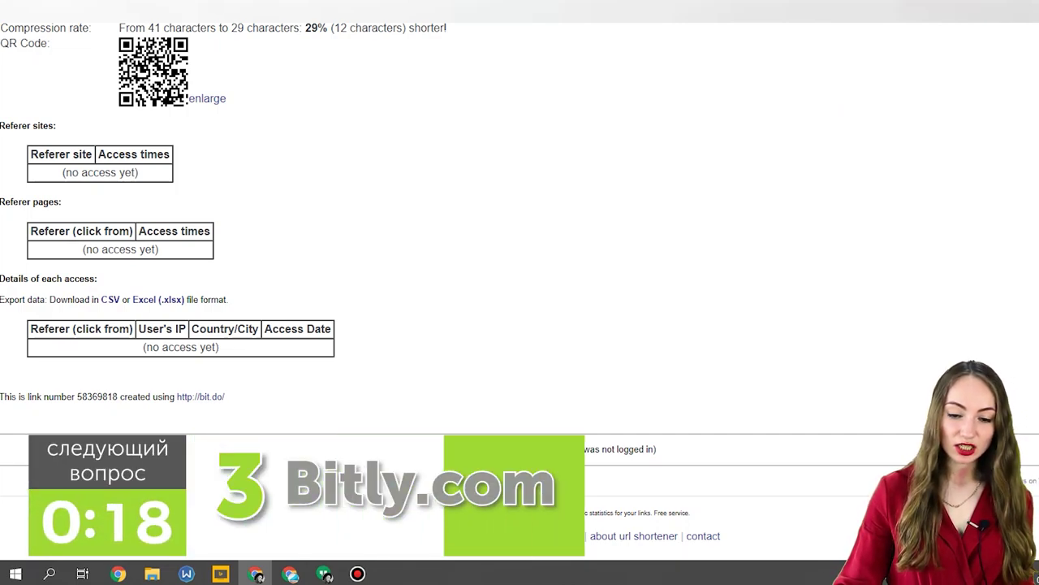
scroll(283, 136, "up", 2)
scroll(273, 138, "up", 1)
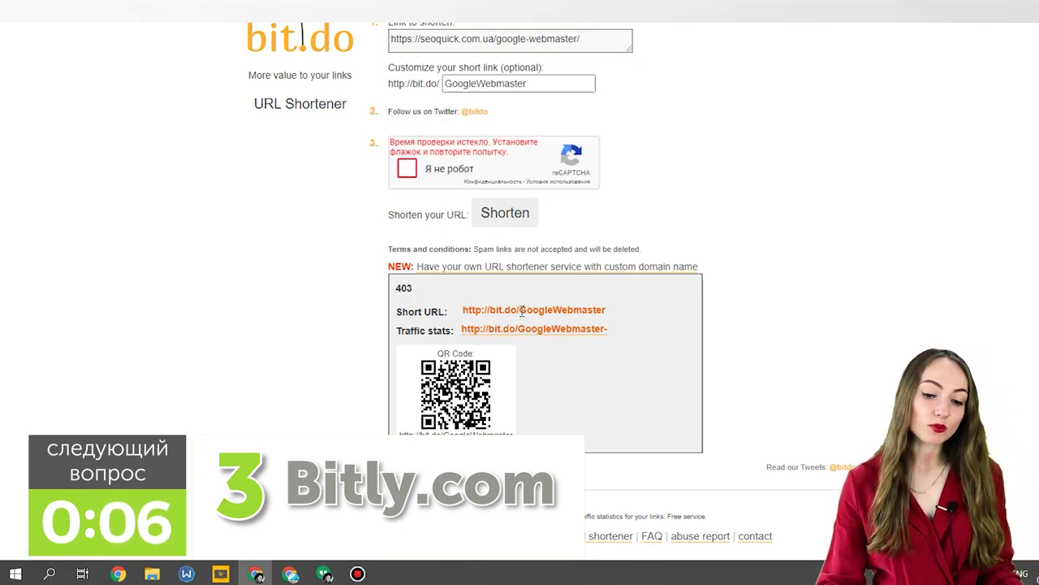
scroll(730, 243, "up", 1)
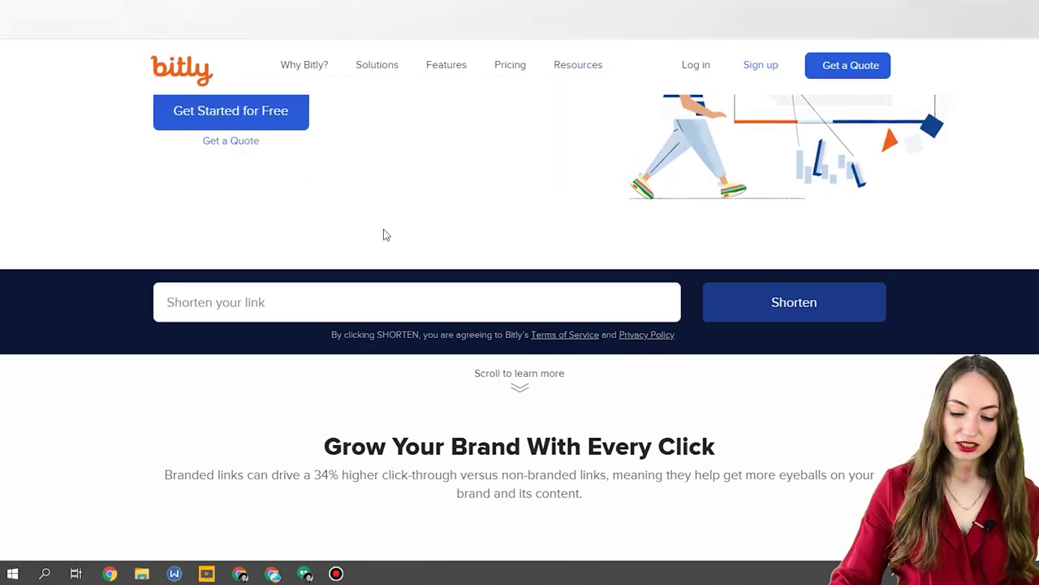
left_click(392, 299)
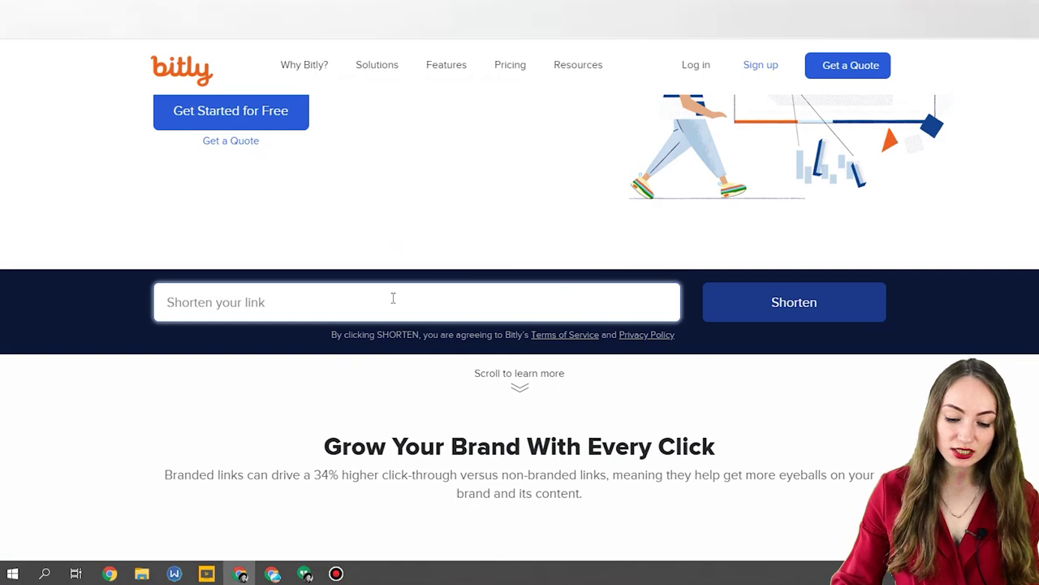
right_click(394, 299)
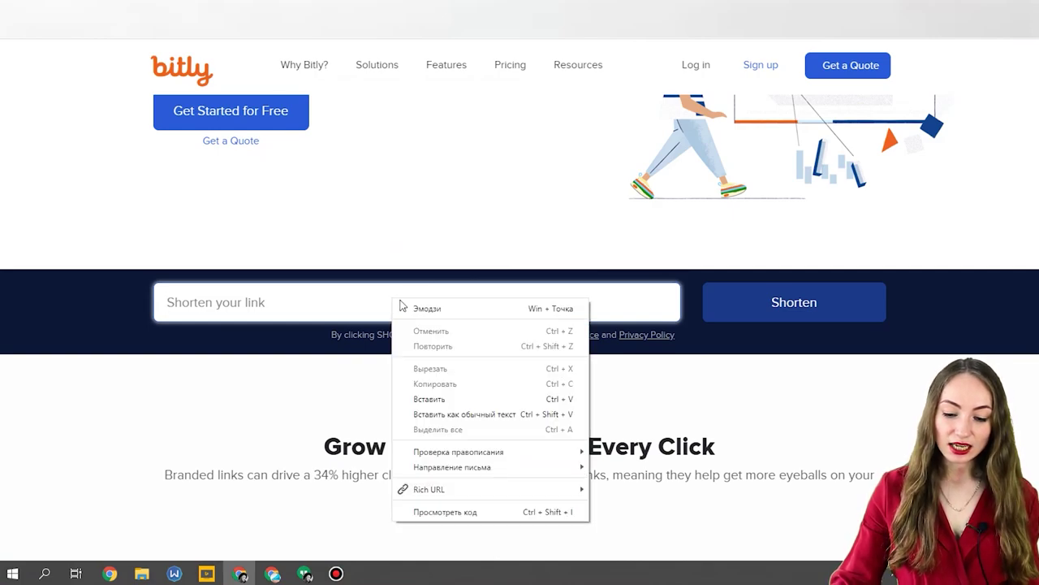
left_click(447, 397)
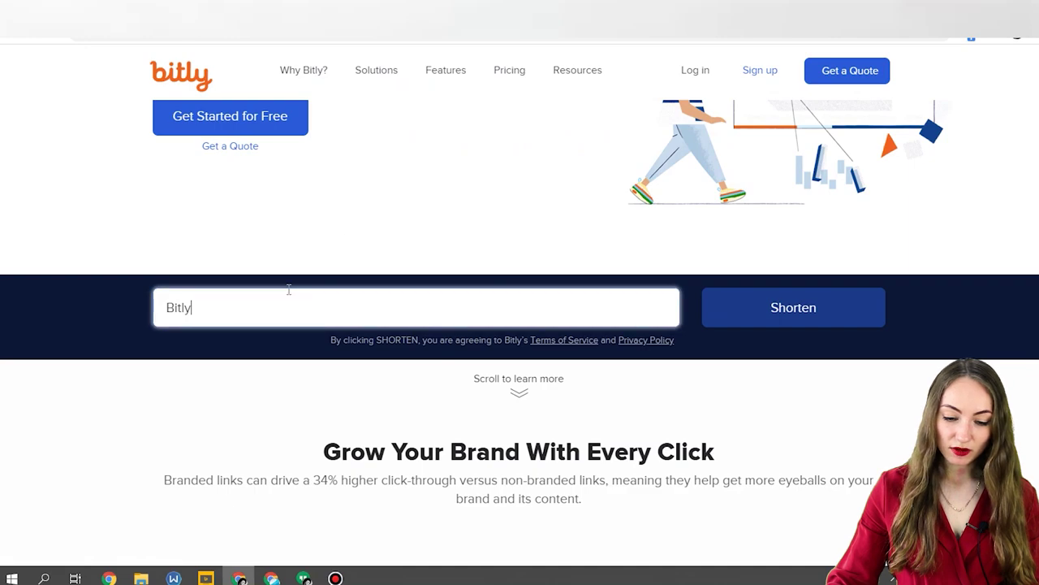
double_click(188, 318)
type("https://seoquick.com.ua/google-webmaster/")
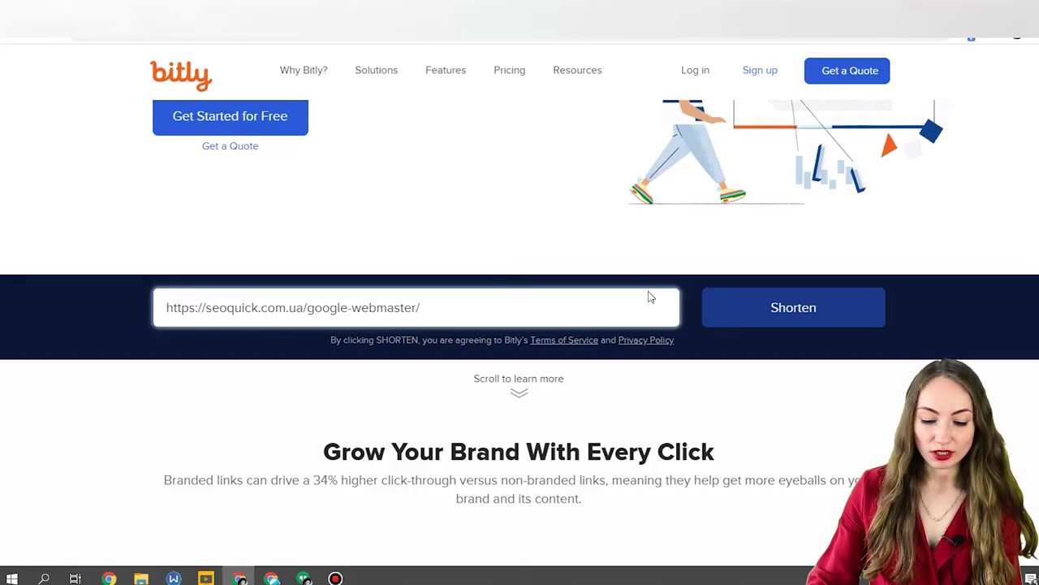
left_click(746, 320)
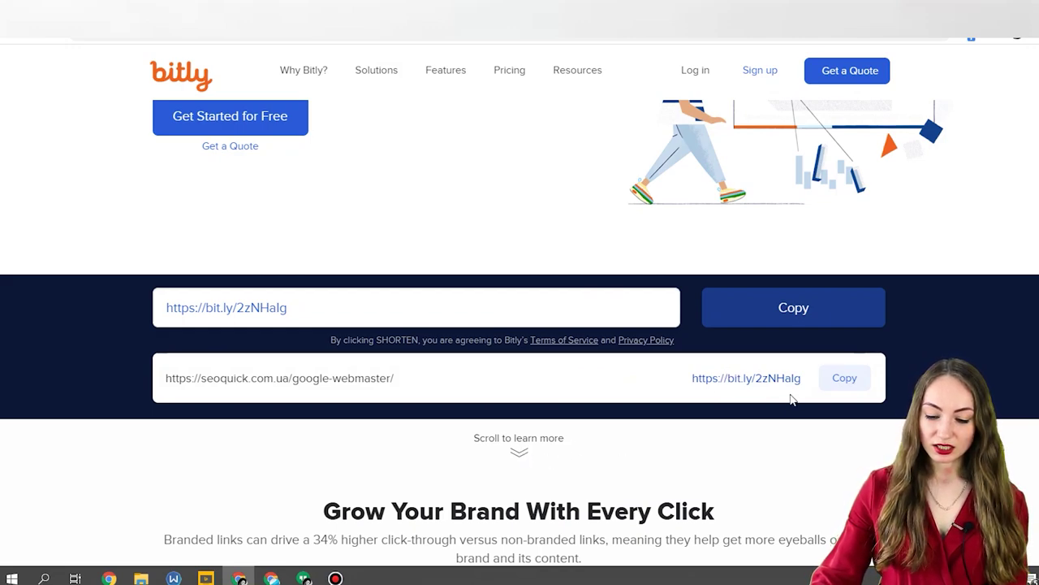
scroll(441, 413, "down", 3)
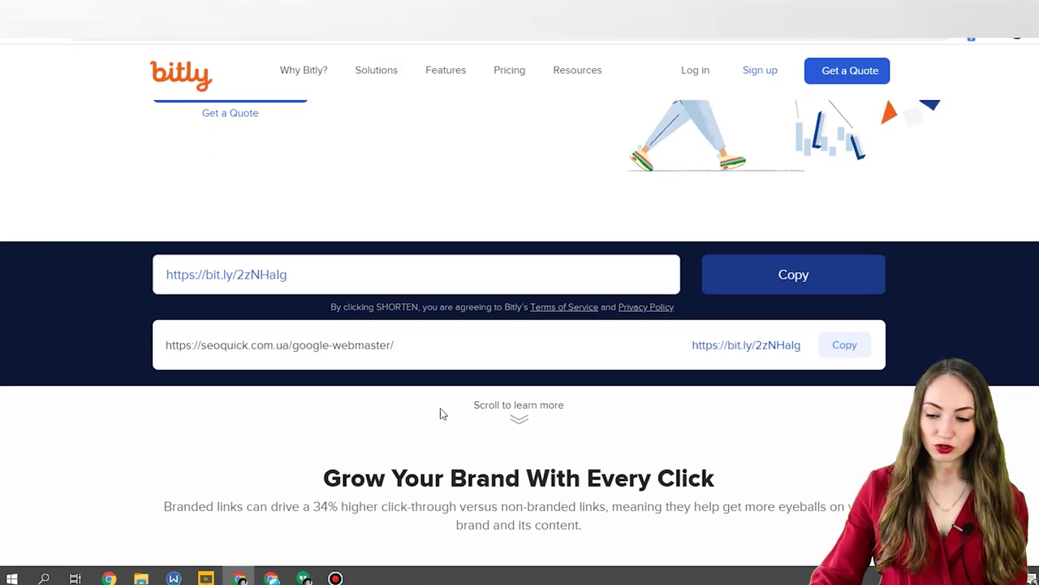
scroll(441, 411, "down", 5)
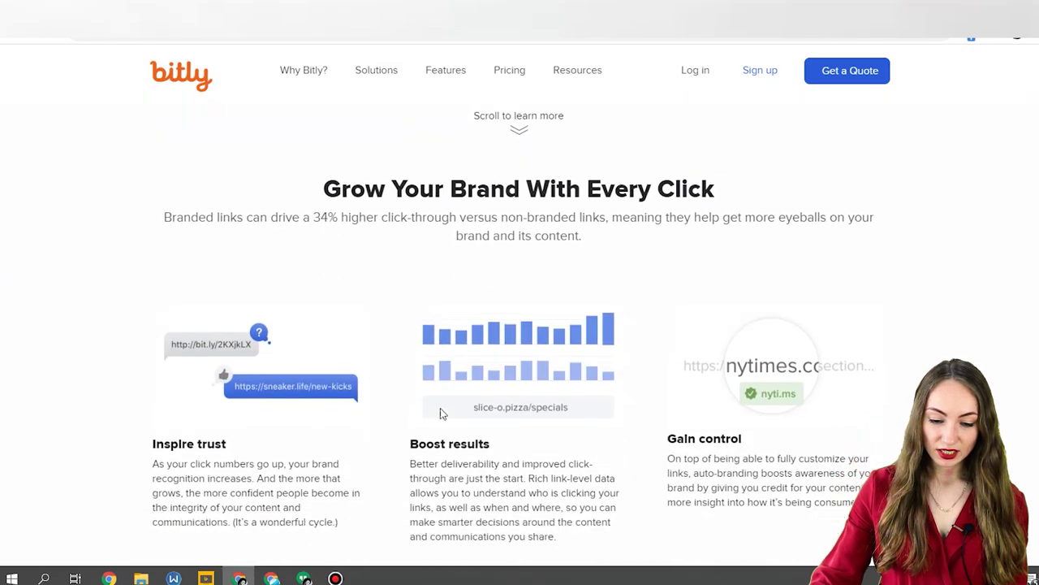
scroll(441, 413, "down", 2)
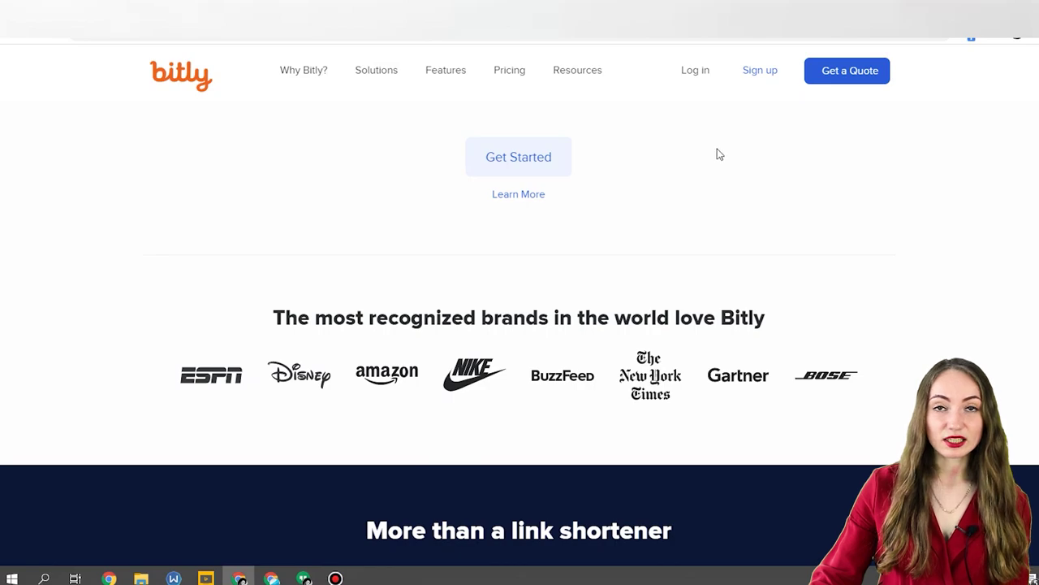
scroll(710, 303, "up", 8)
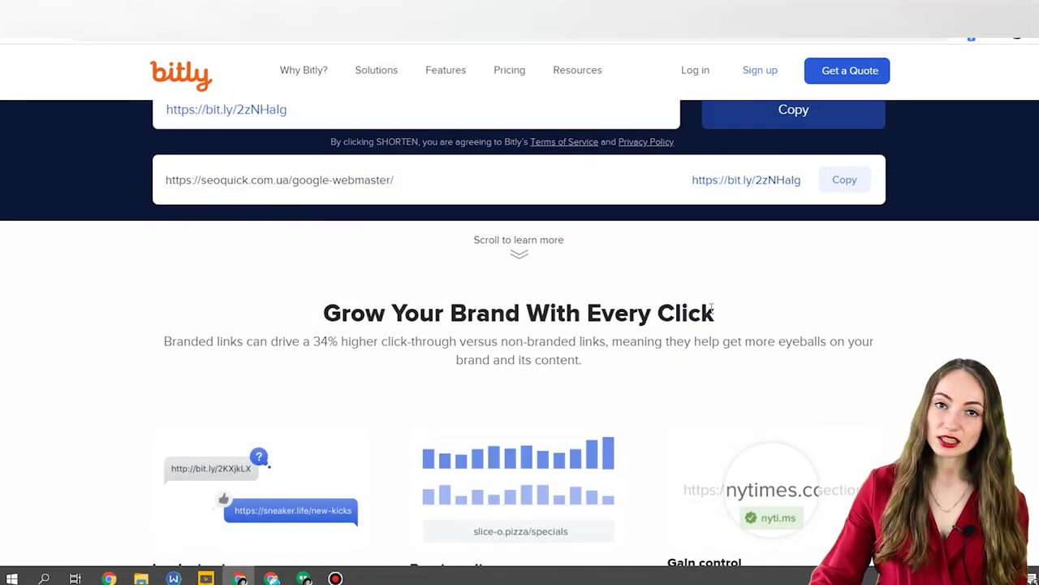
scroll(712, 311, "up", 2)
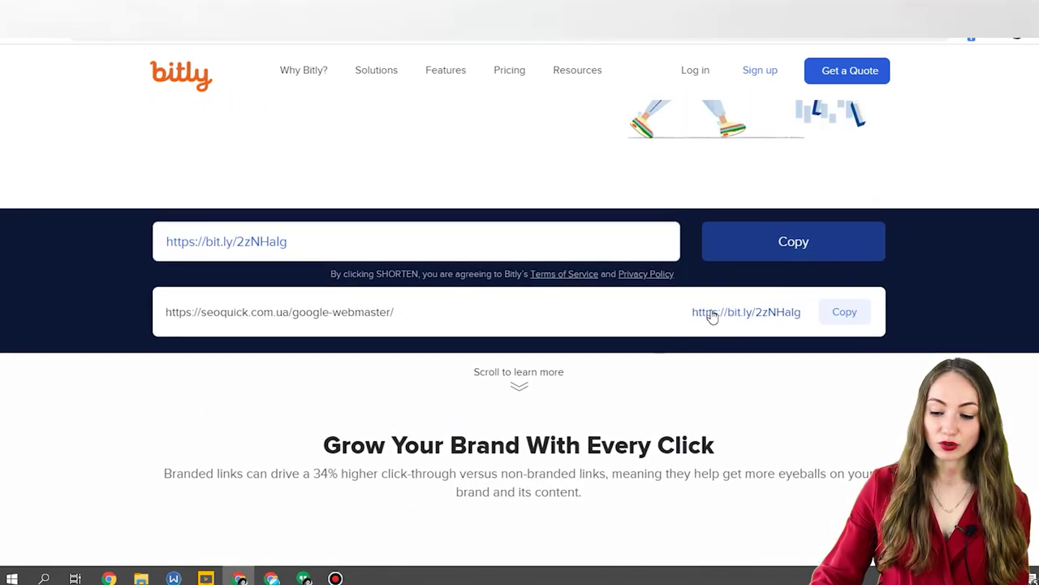
scroll(712, 317, "up", 1)
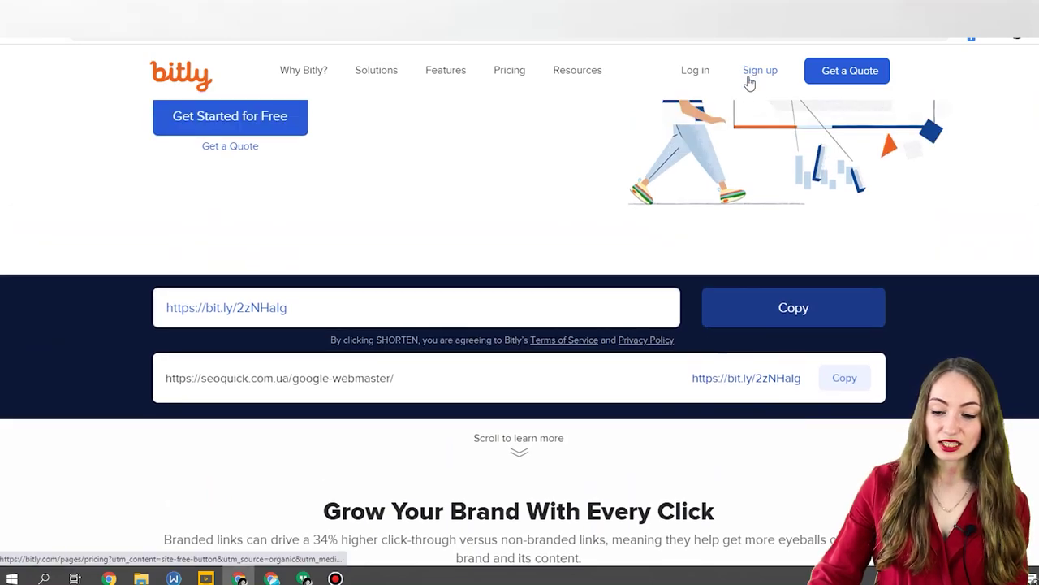
Log in to Bitly through a Facebook account and choose personal use.
left_click(705, 73)
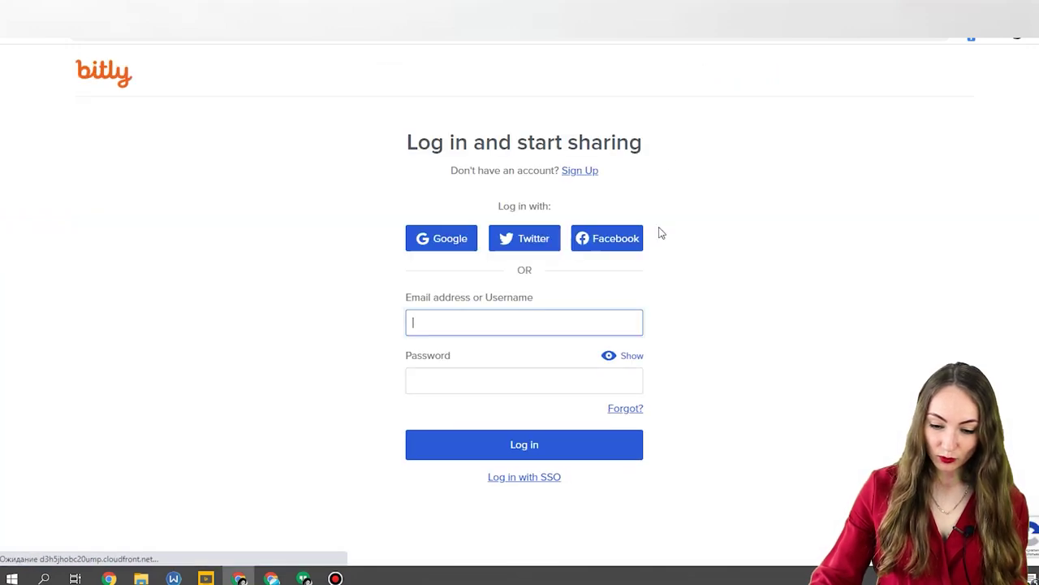
left_click(607, 241)
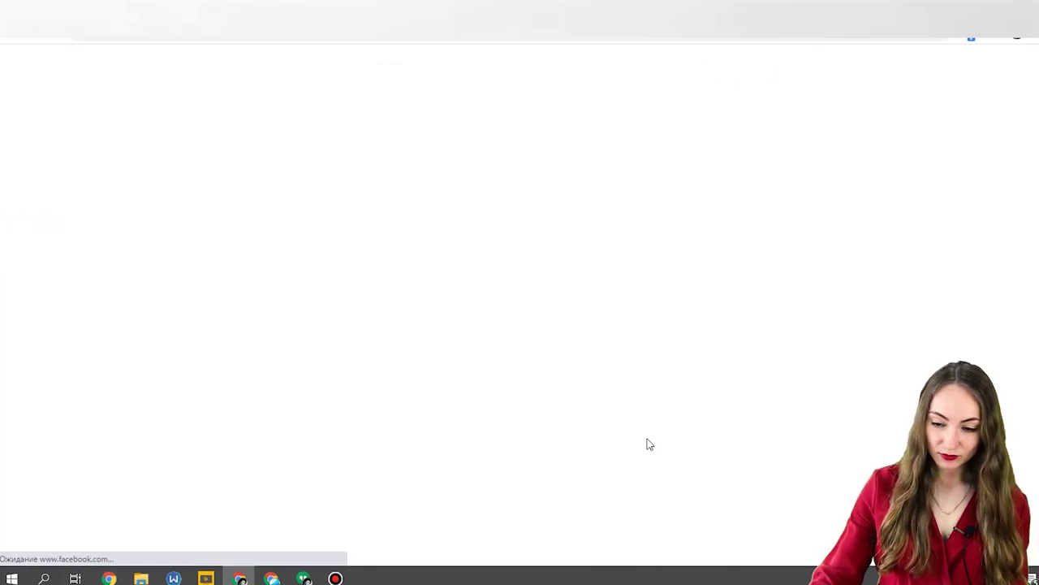
key("Return")
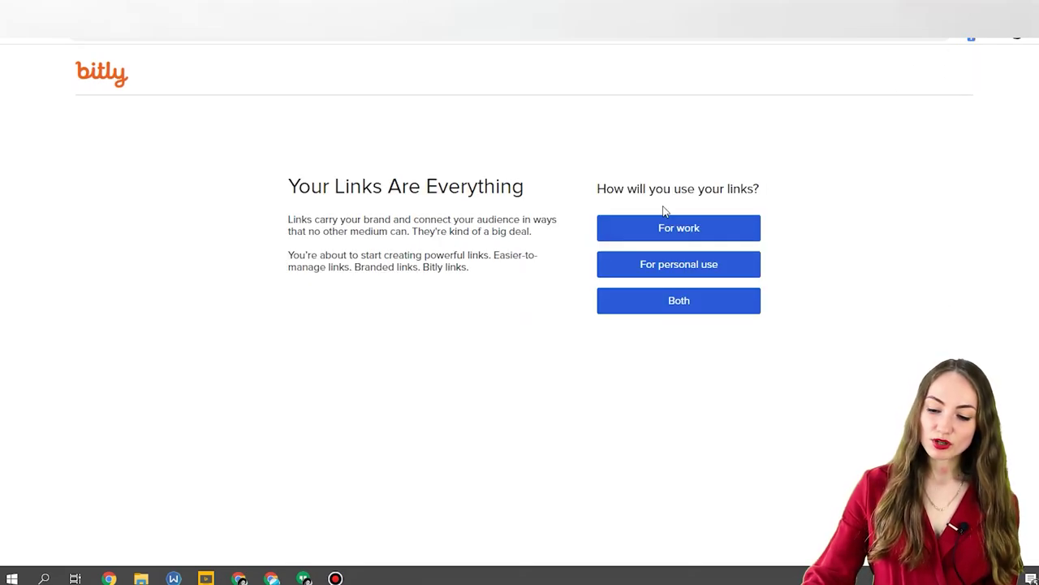
left_click(725, 269)
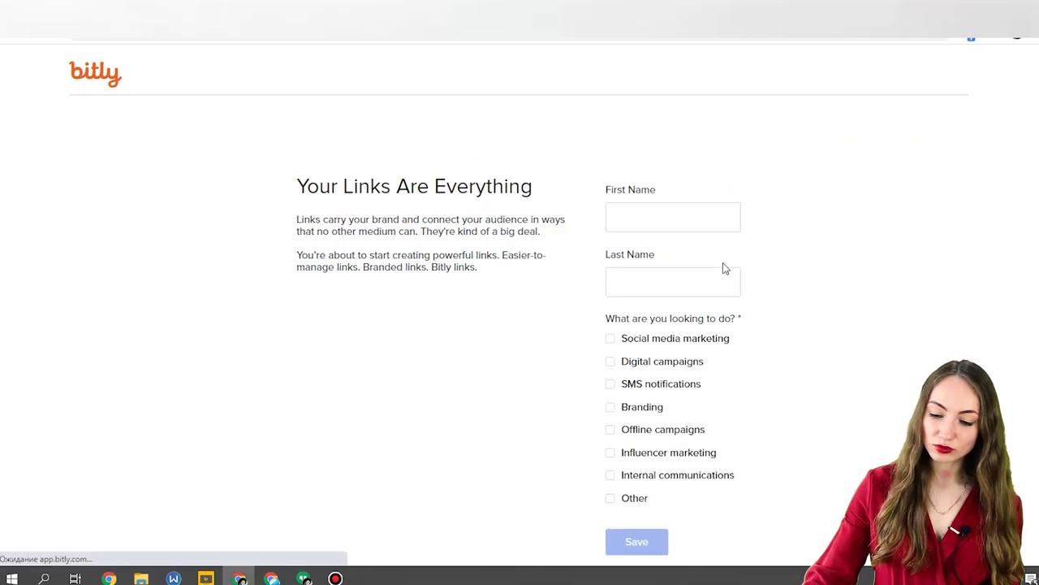
Enter the user's first and last name, tick Social media marketing, and save the profile.
left_click(681, 216)
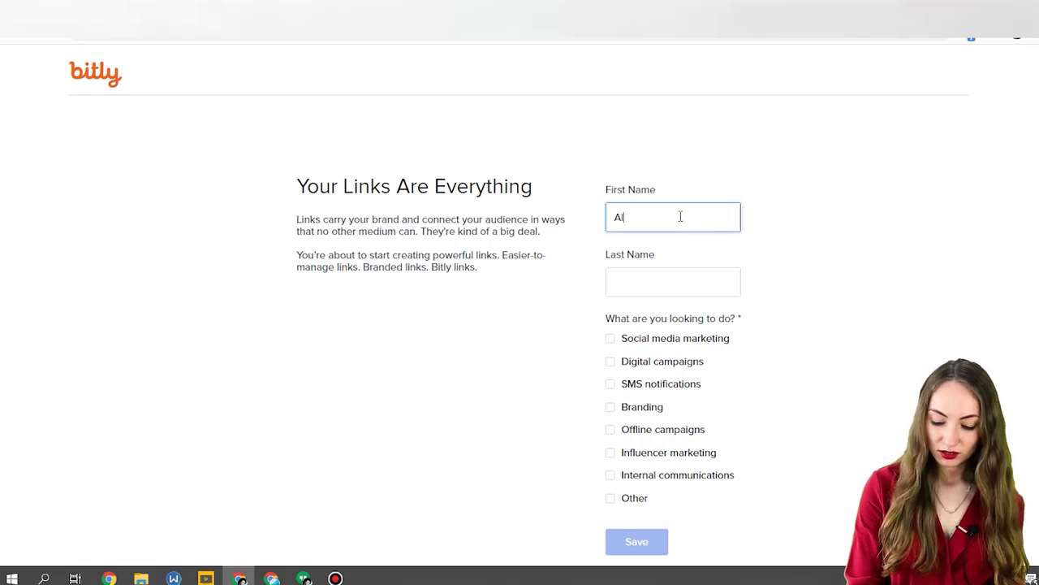
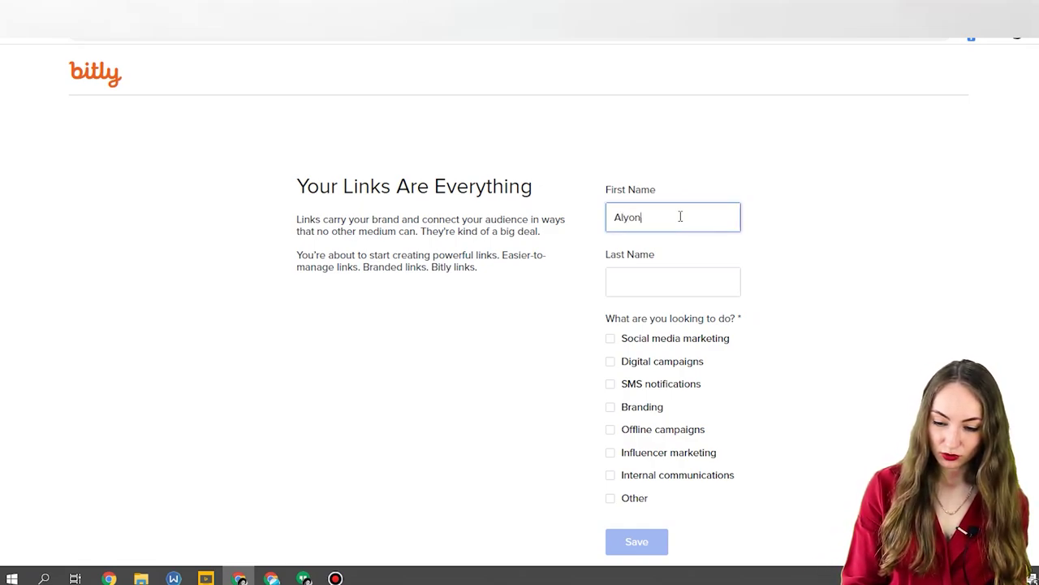
left_click(663, 281)
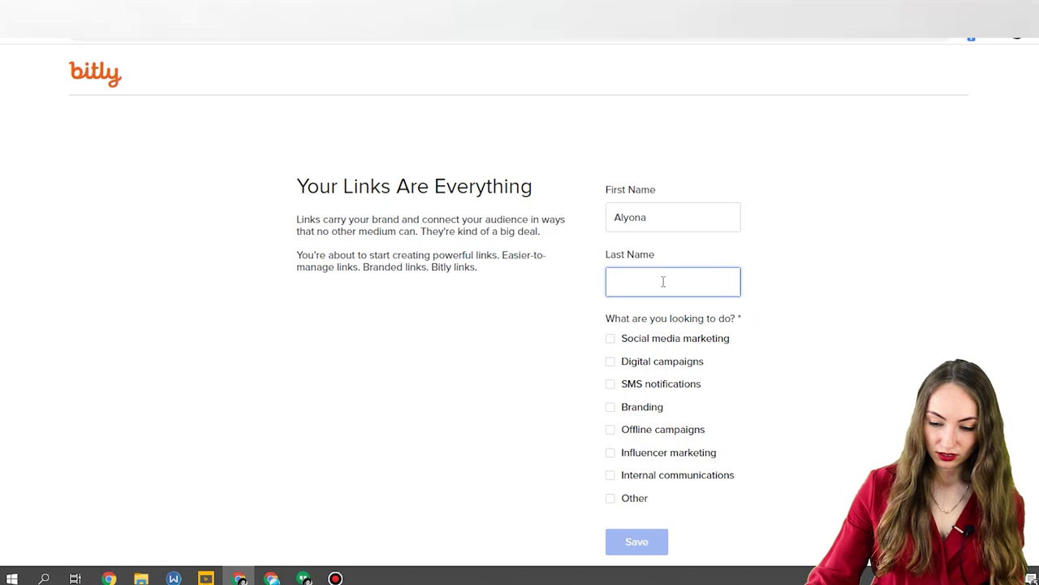
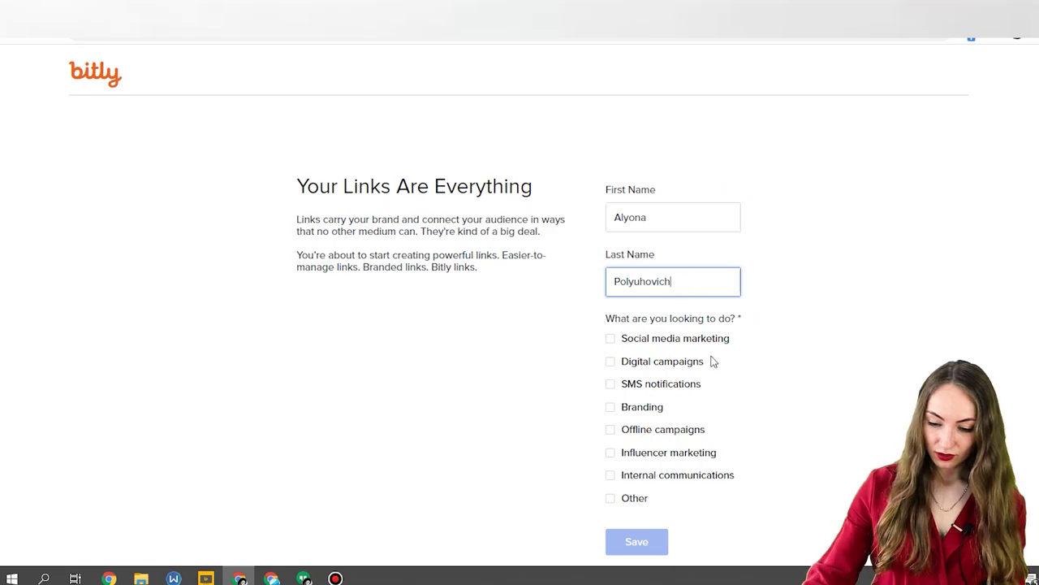
left_click(709, 339)
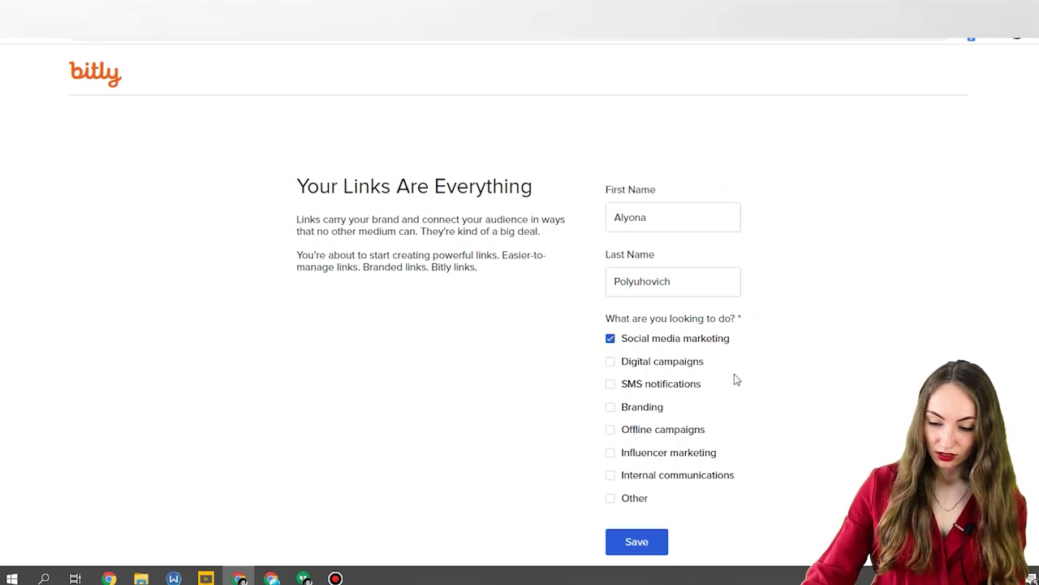
left_click(648, 551)
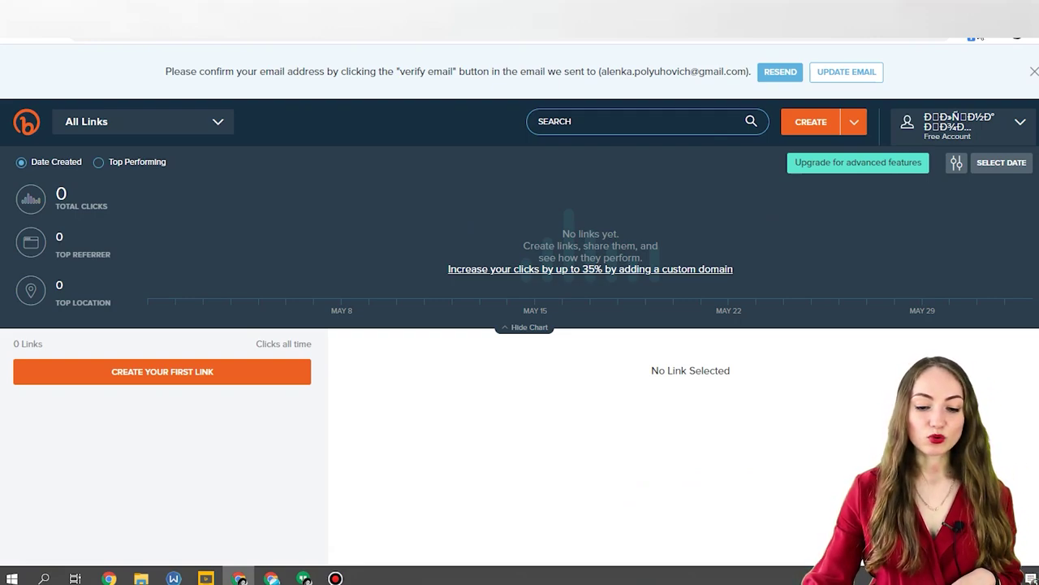
left_click(854, 122)
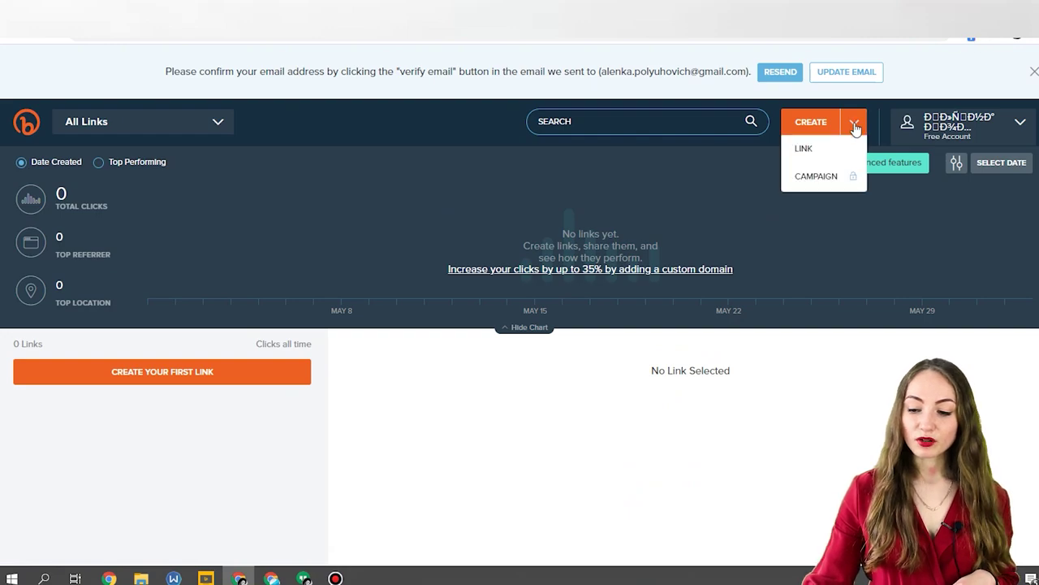
left_click(815, 154)
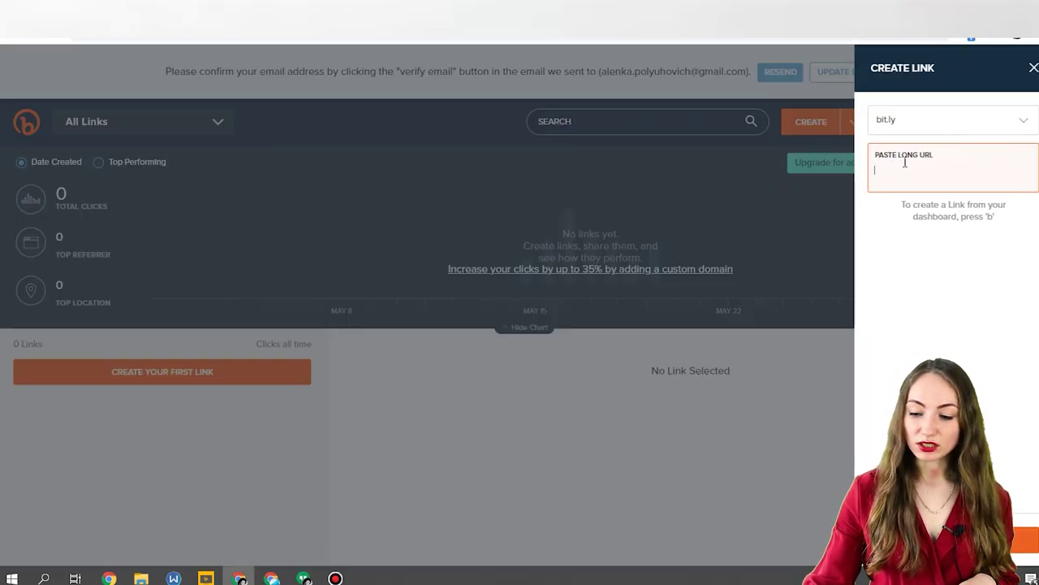
key("ctrl+Tab")
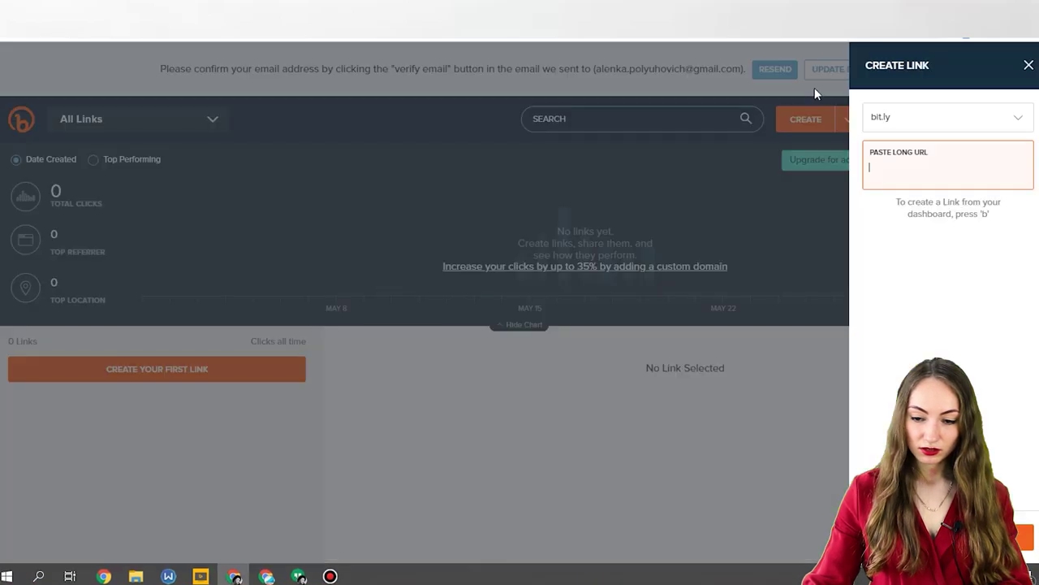
left_click(909, 122)
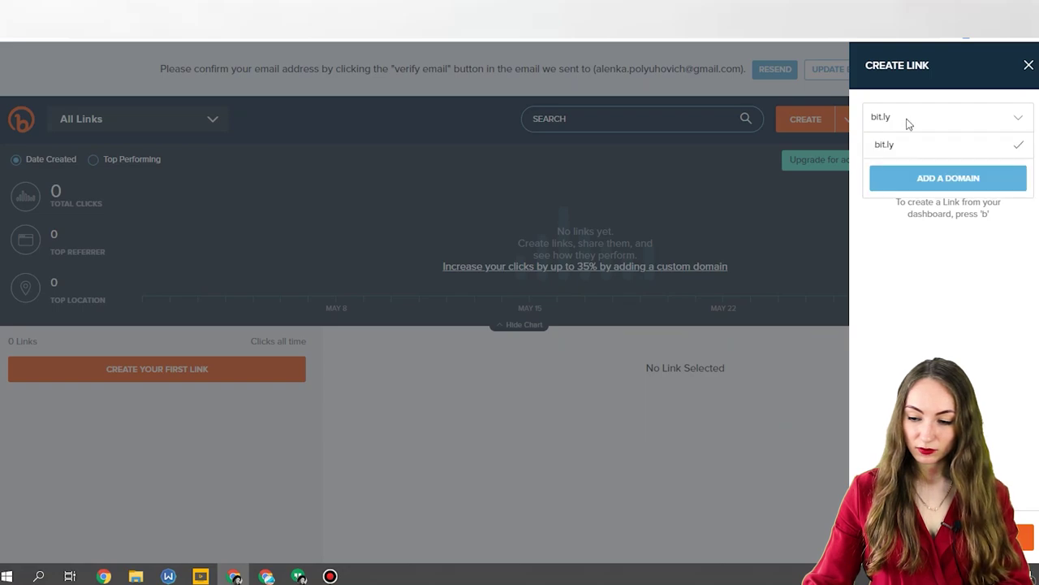
left_click(934, 209)
left_click(910, 162)
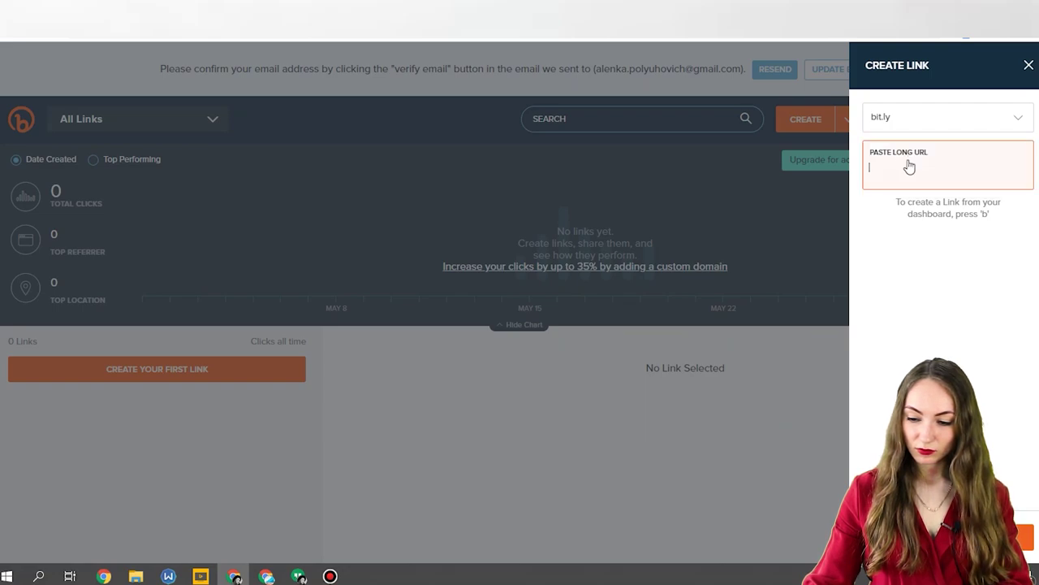
type("https://seoquick.com.ua/google-webmaster/")
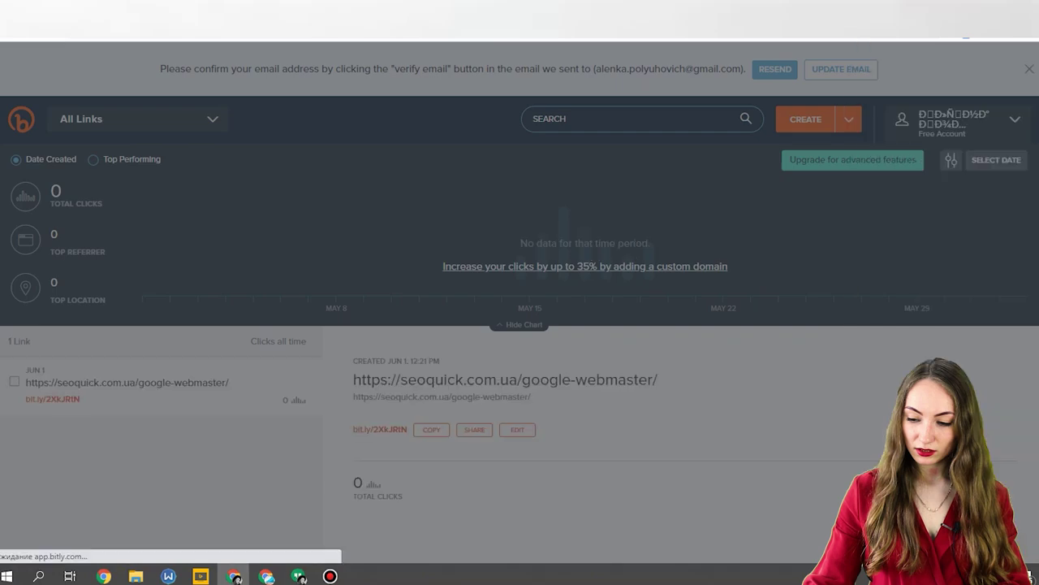
left_click(908, 188)
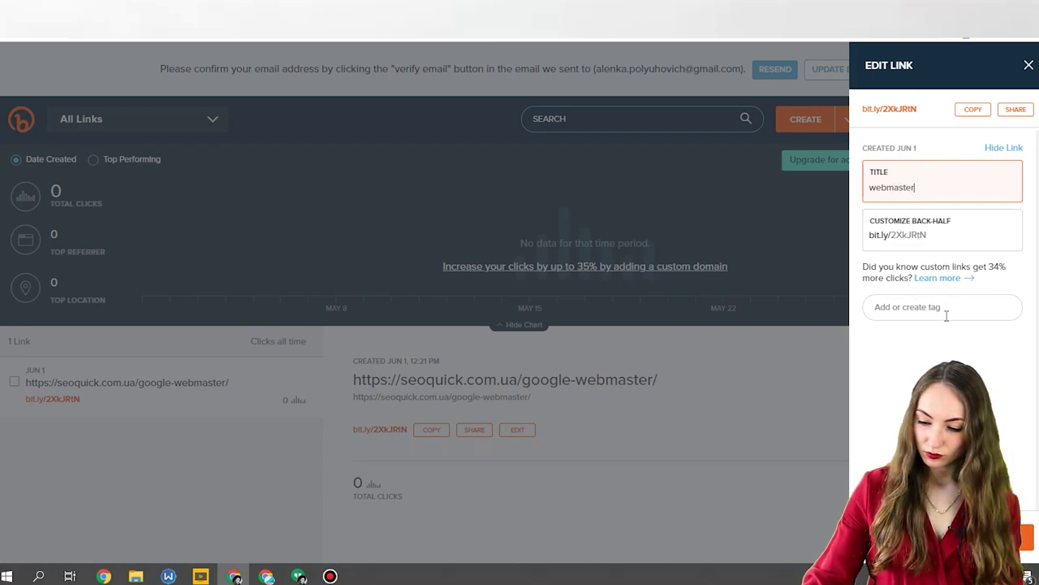
Save the title webmaster, view the link's sharing options, and close the Edit Link panel.
left_click(944, 233)
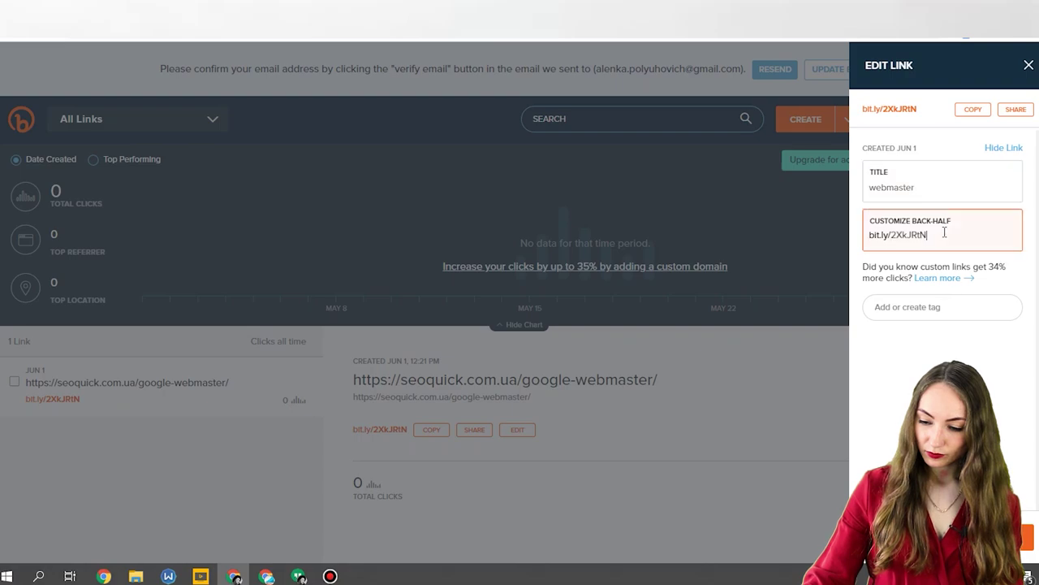
key("Return")
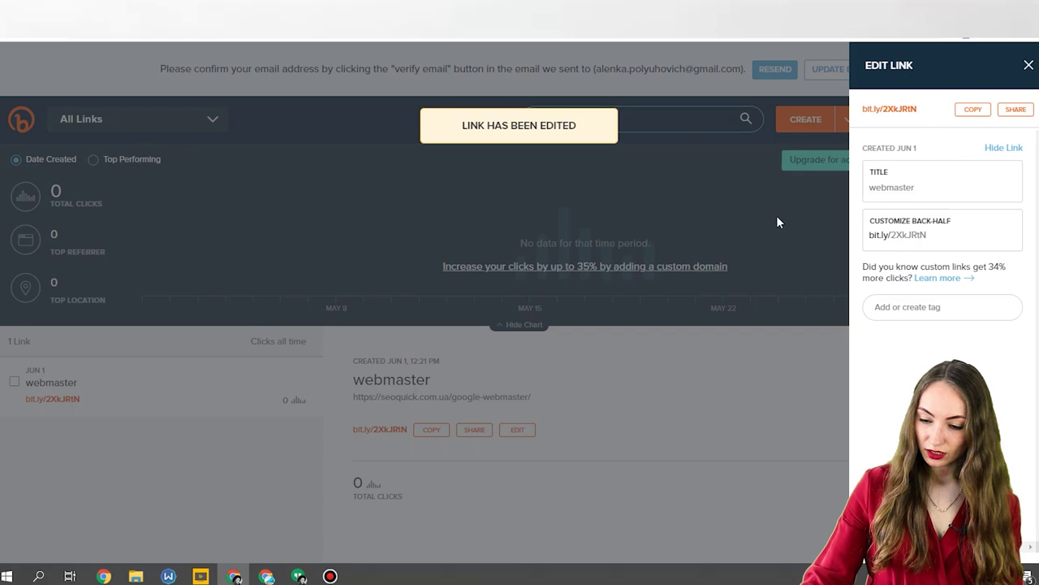
left_click(1014, 112)
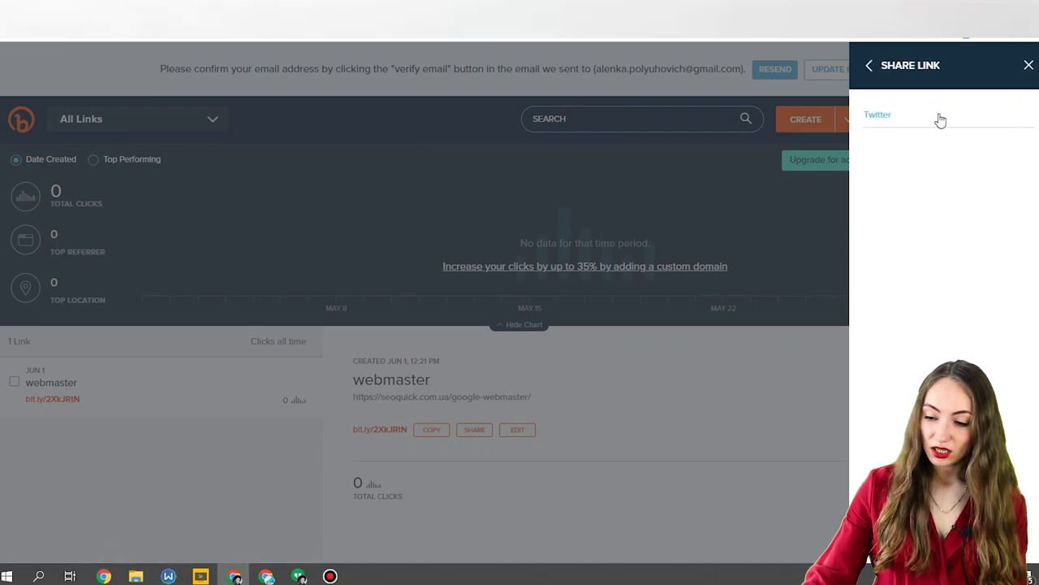
left_click(870, 66)
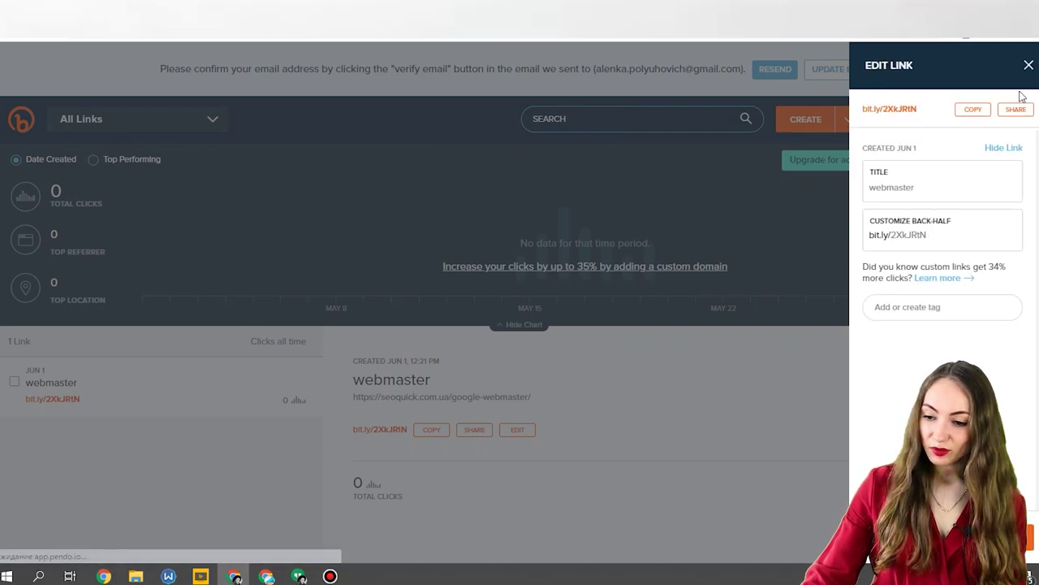
left_click(1029, 66)
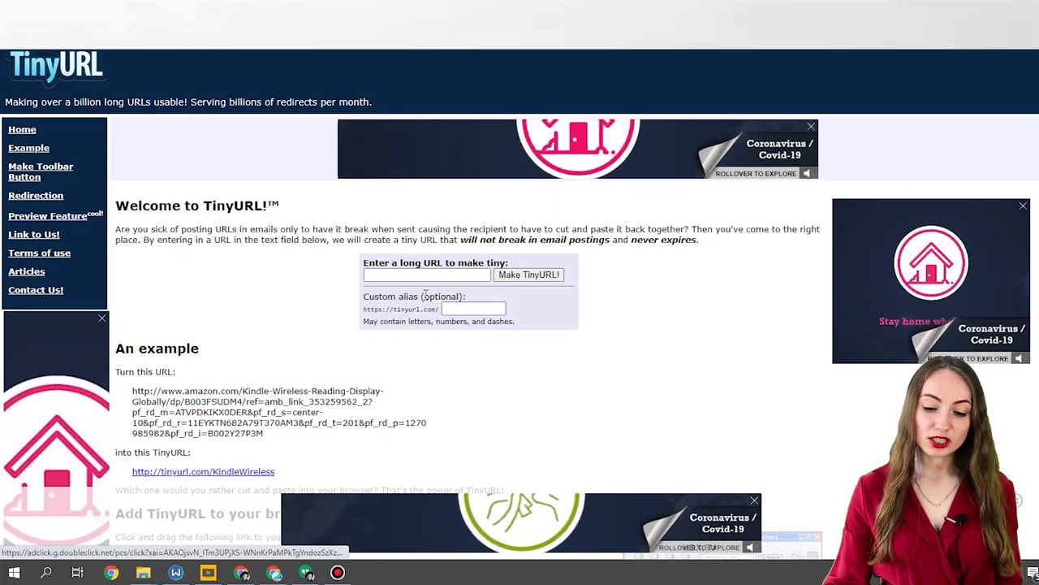
Submit the seoquick guest-post URL with alias guestpost, then clear the rejected alias.
left_click(449, 275)
right_click(449, 274)
left_click(487, 371)
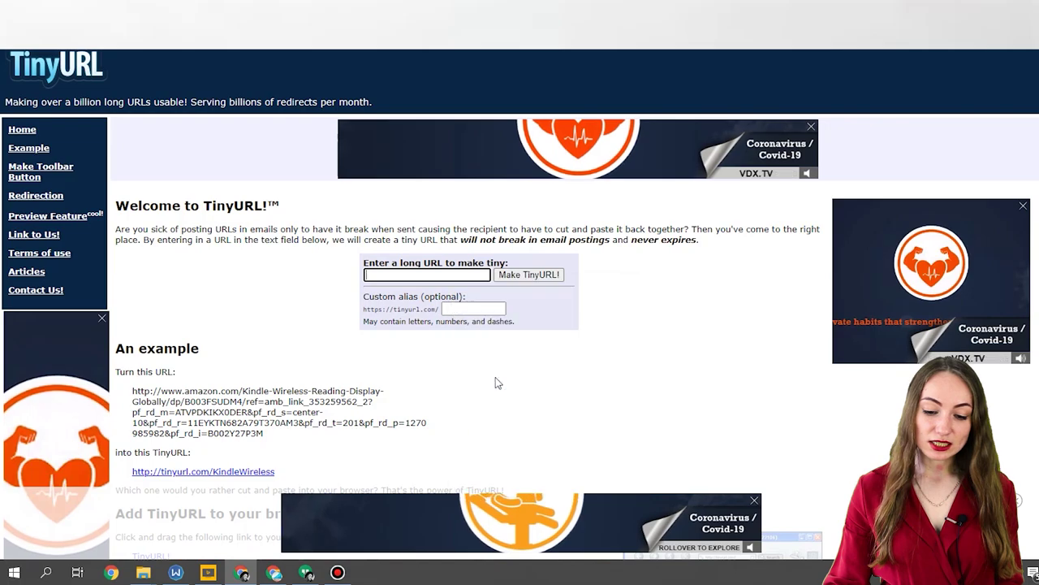
left_click(491, 309)
type("gu")
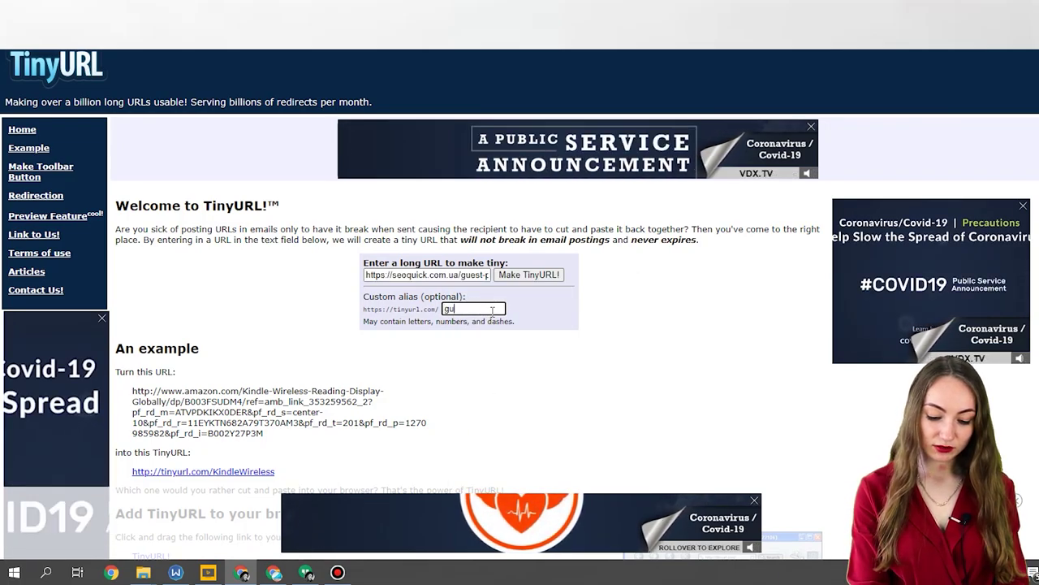
type("estp")
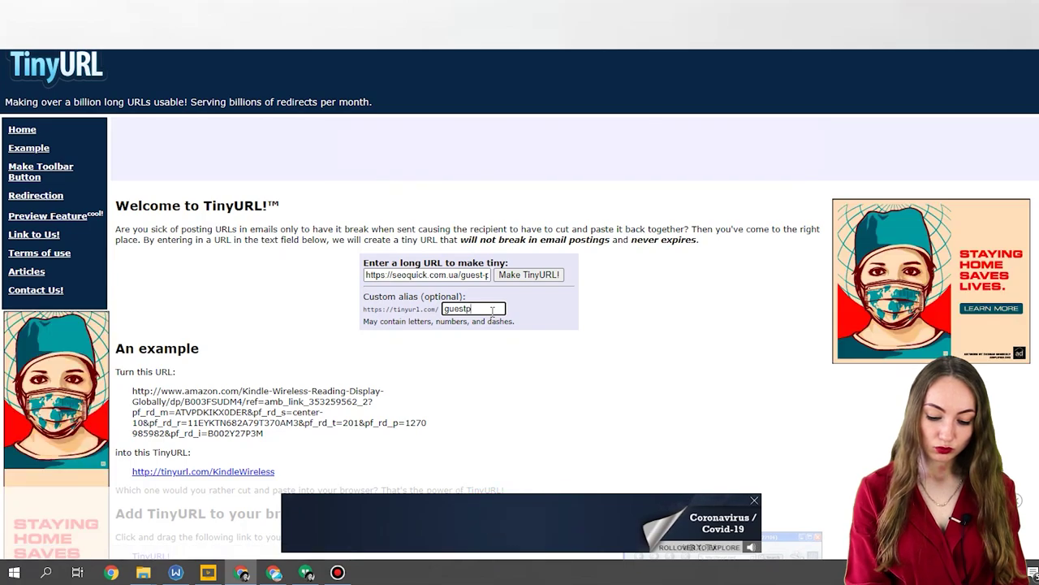
type("ost")
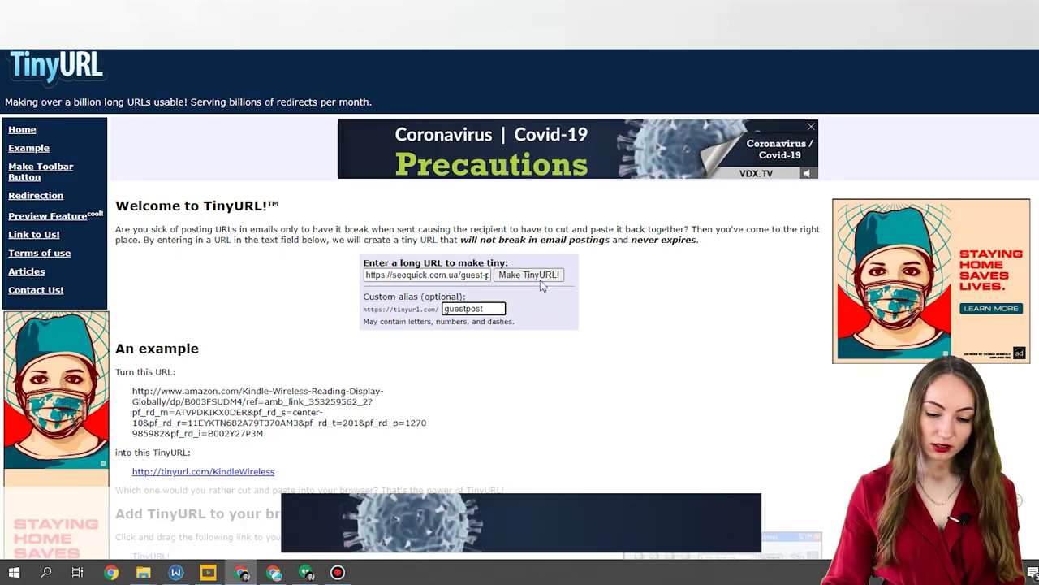
left_click(538, 277)
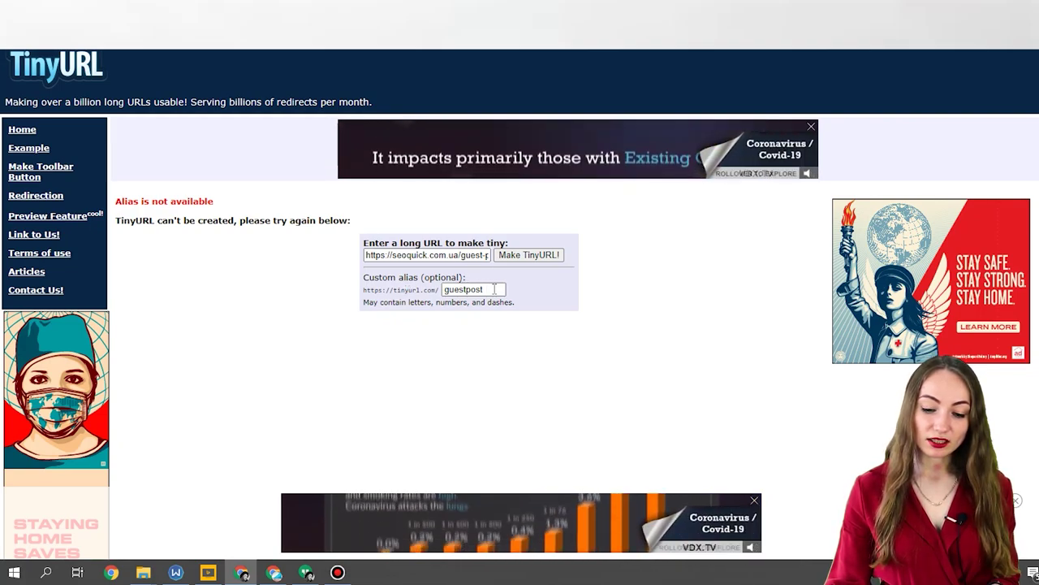
double_click(464, 289)
key("BackSpace")
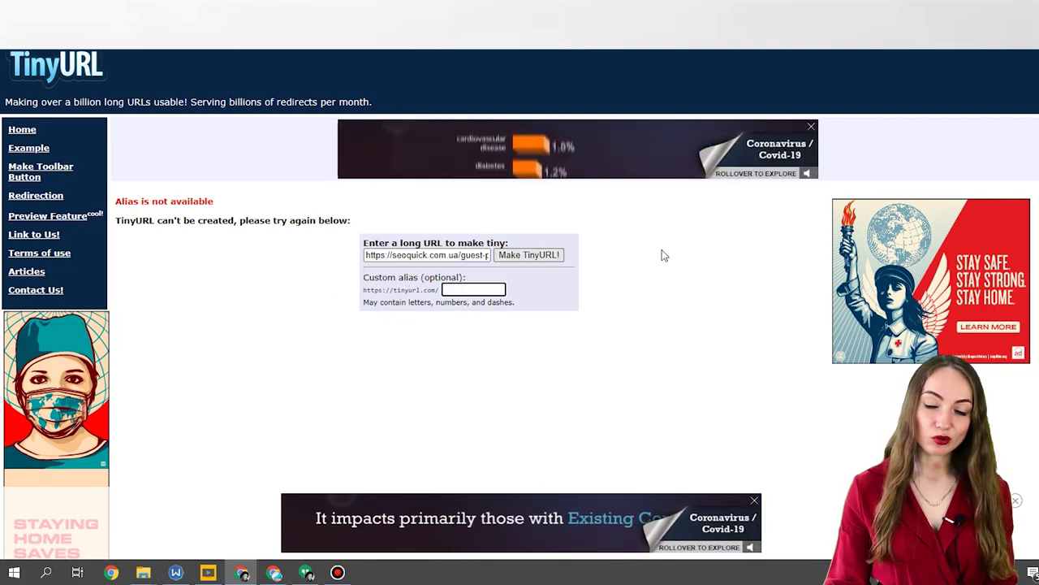
Create the TinyURL short link for the guest-post article, leaving the custom alias empty.
left_click(545, 257)
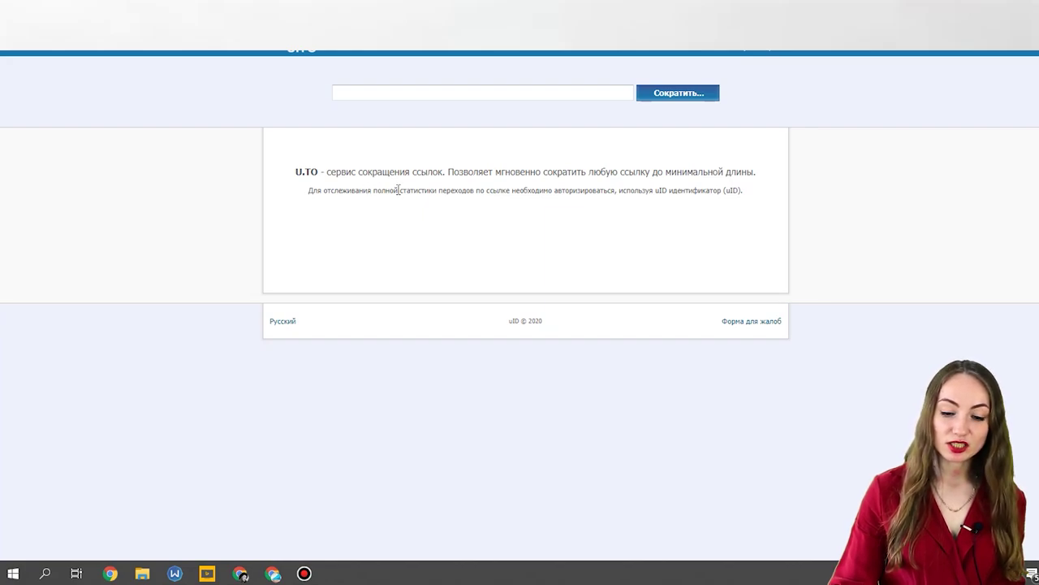
left_click(511, 99)
right_click(512, 98)
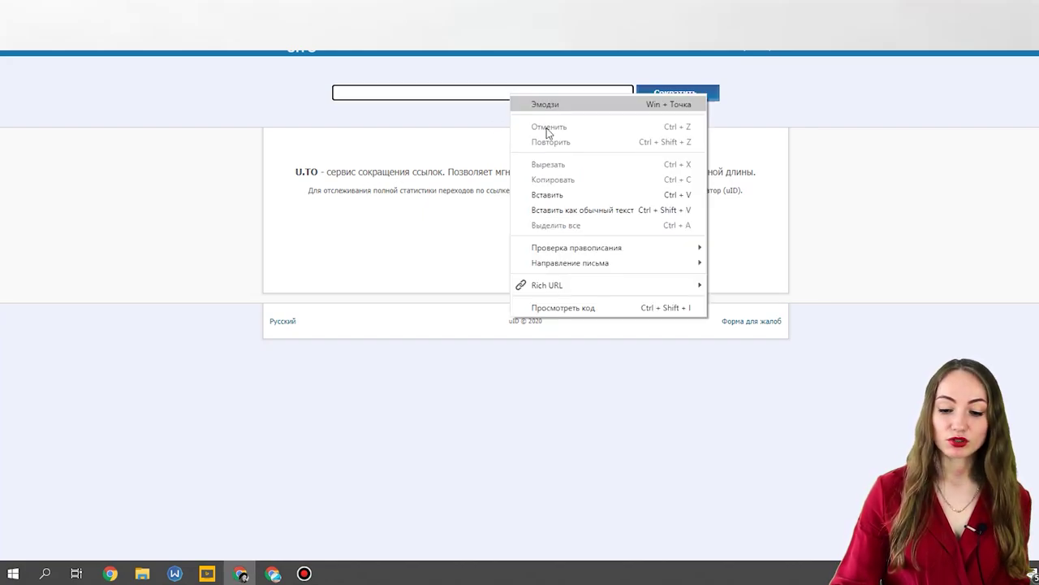
left_click(561, 201)
left_click(712, 98)
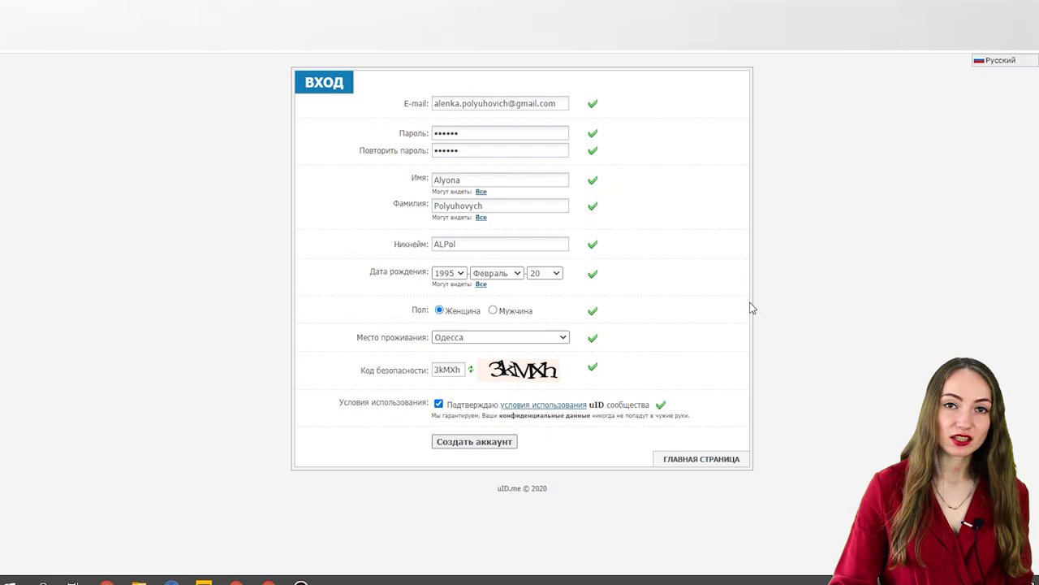
Submit the uID registration to create the account, then focus the u.to link field.
left_click(465, 439)
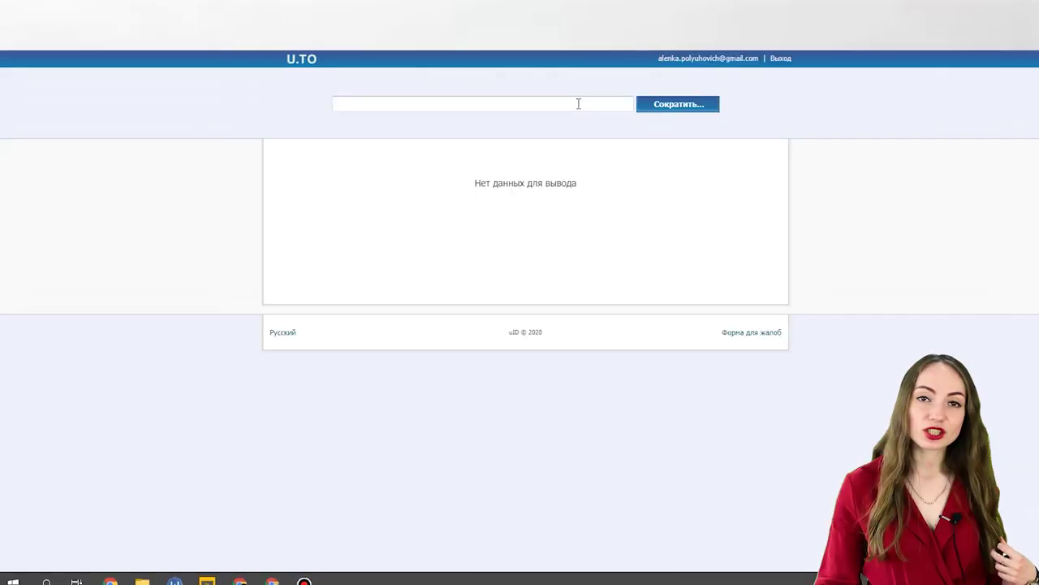
left_click(578, 103)
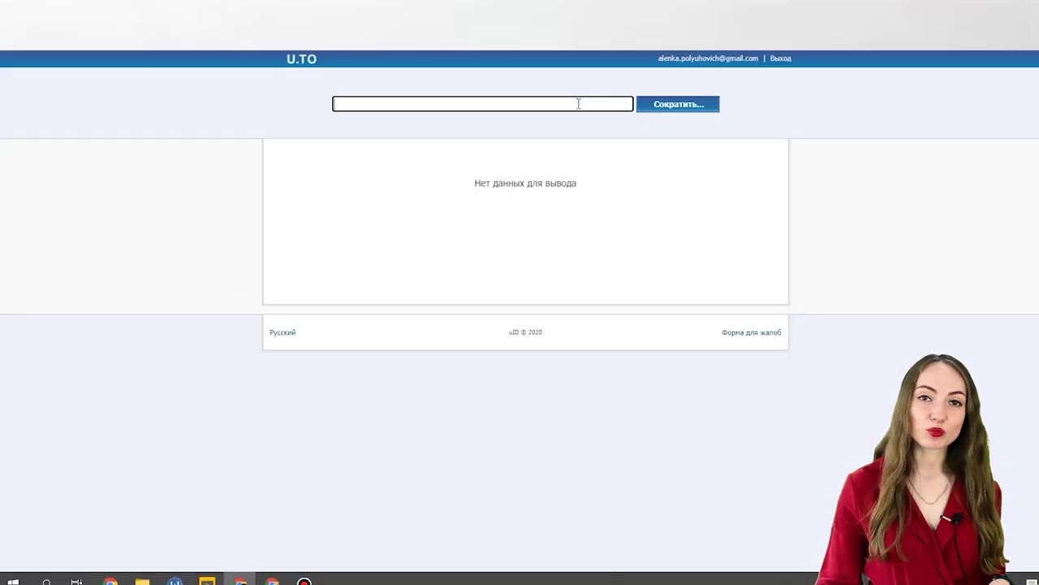
Shorten the guest-post URL to u.to/T_CaGA and view its click statistics by country.
right_click(579, 103)
left_click(653, 208)
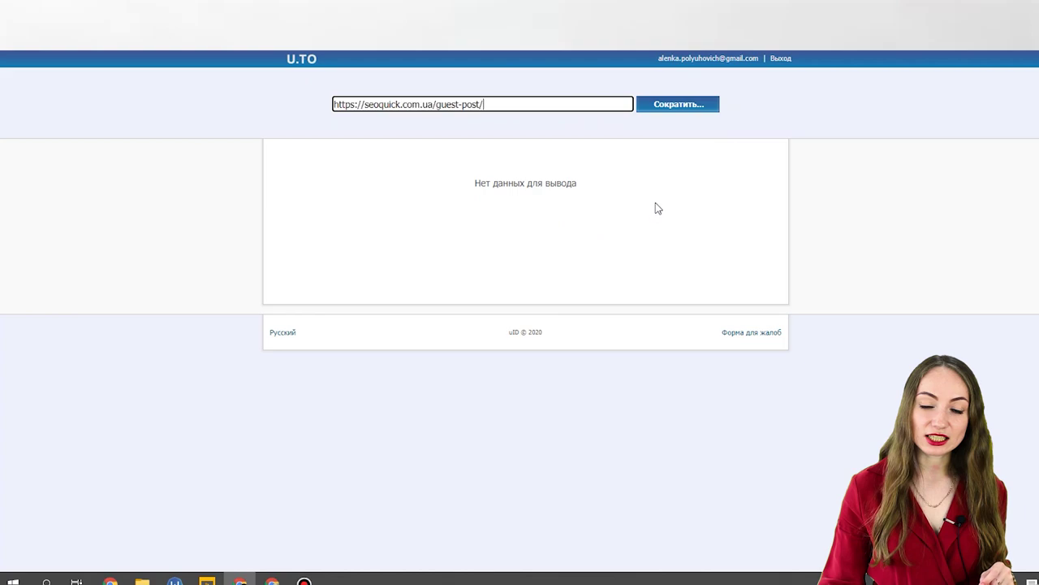
left_click(662, 108)
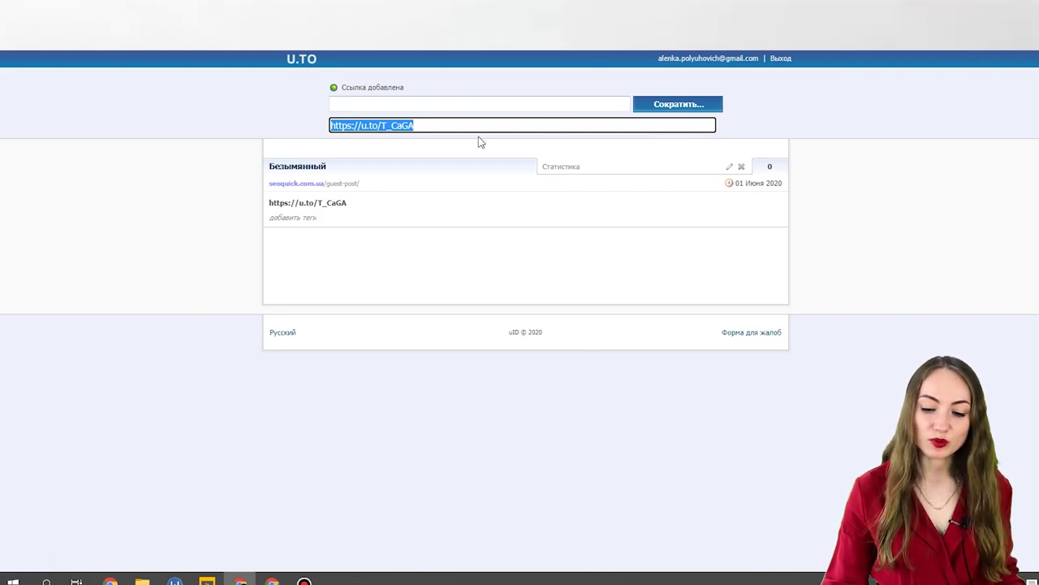
left_click(576, 172)
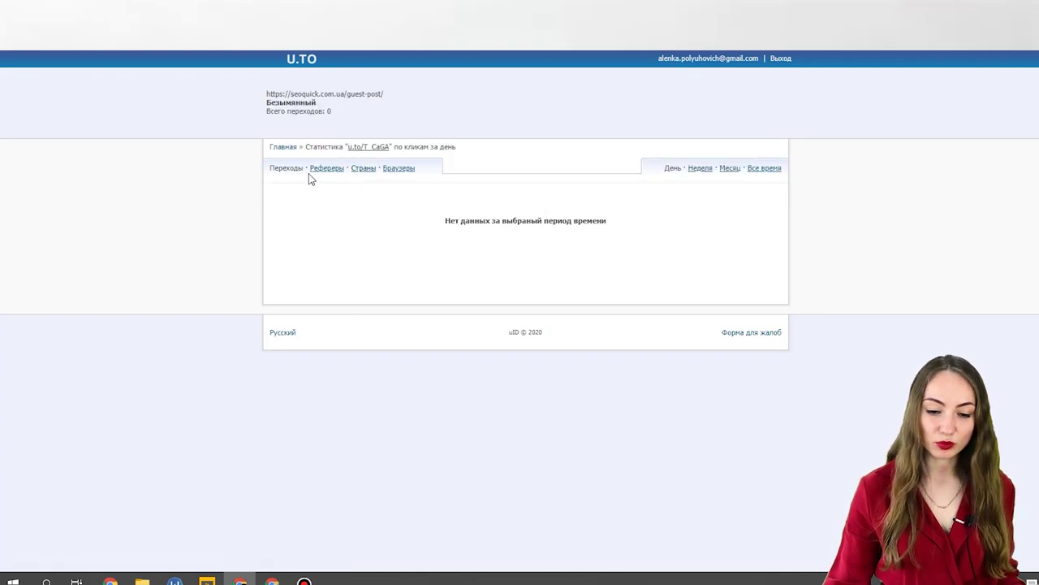
left_click(363, 170)
Switch the u.to short link's statistics to the breakdown by browser.
left_click(406, 172)
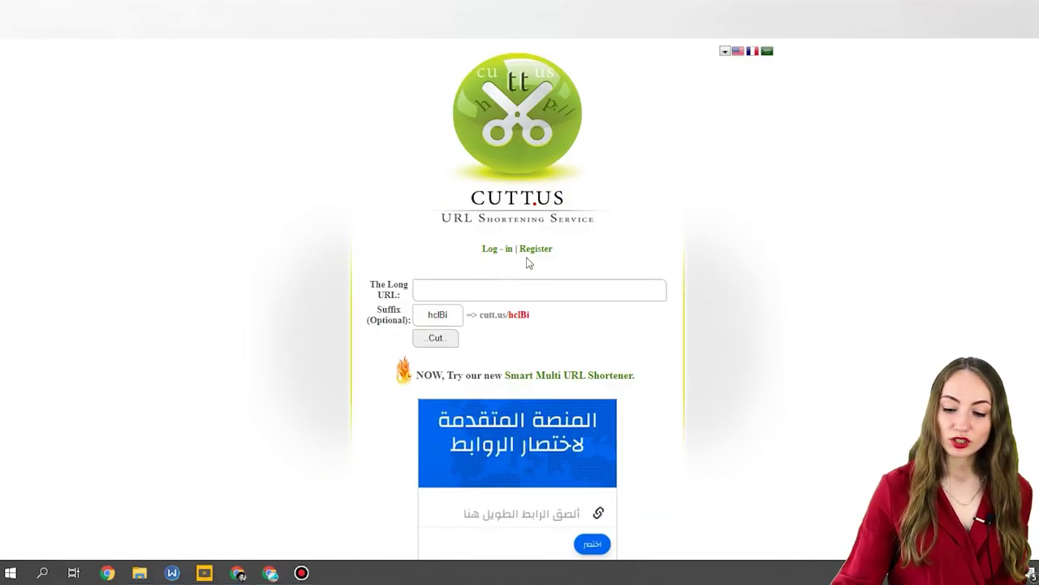
left_click(539, 288)
right_click(538, 288)
left_click(590, 388)
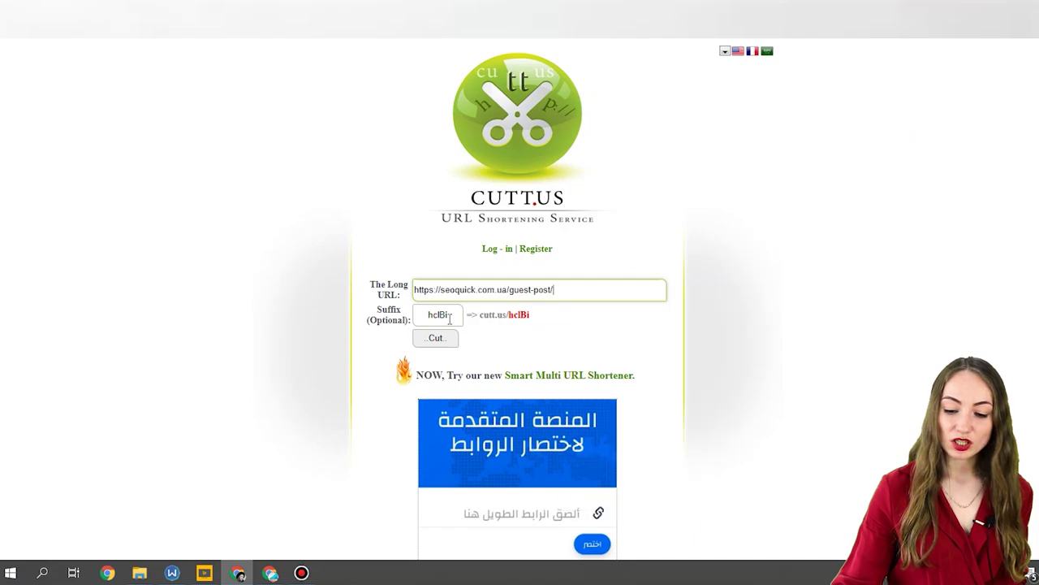
left_click_drag(451, 317, 355, 324)
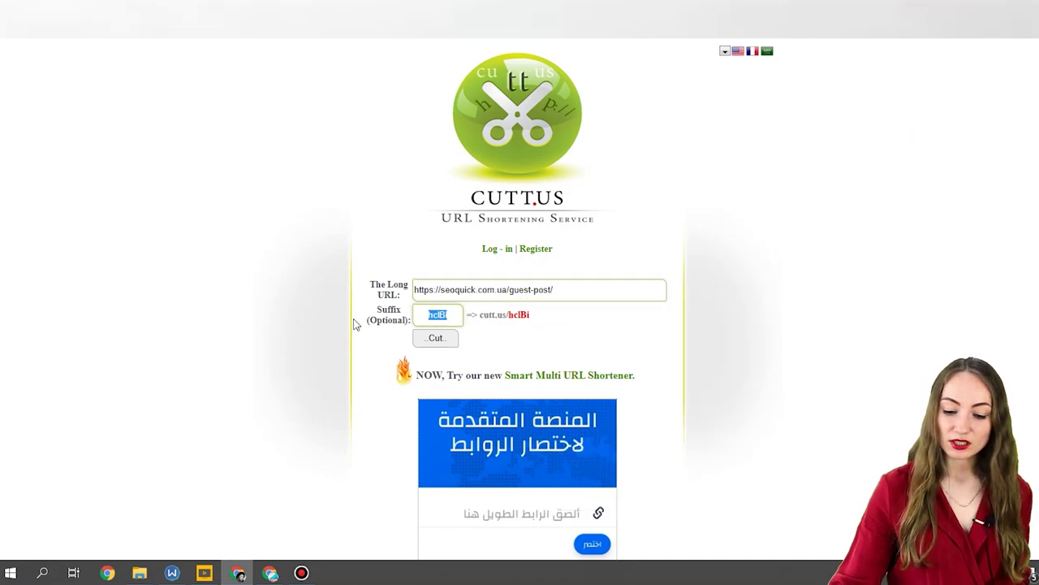
type("Gu")
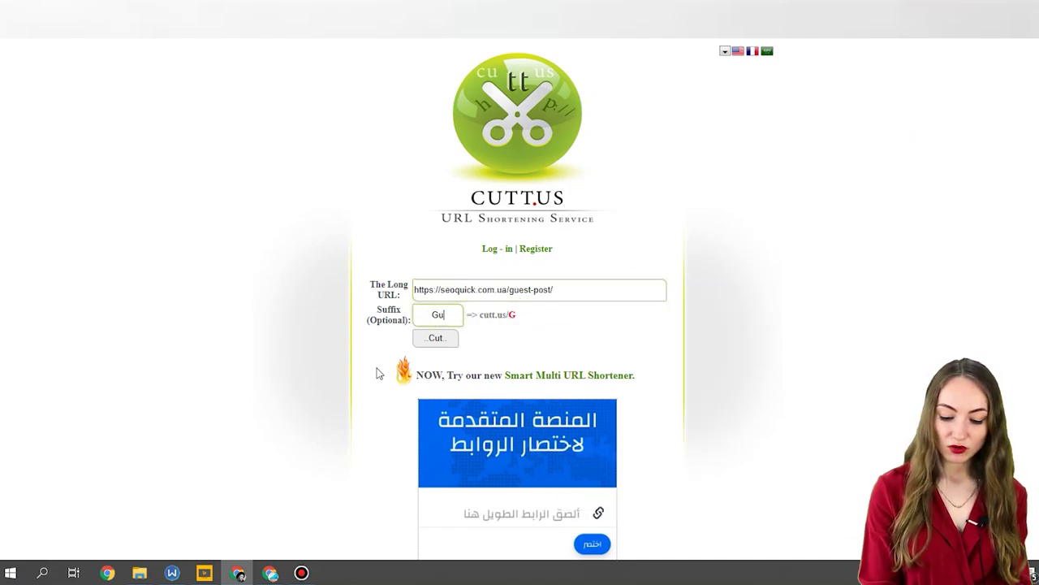
type("estPost")
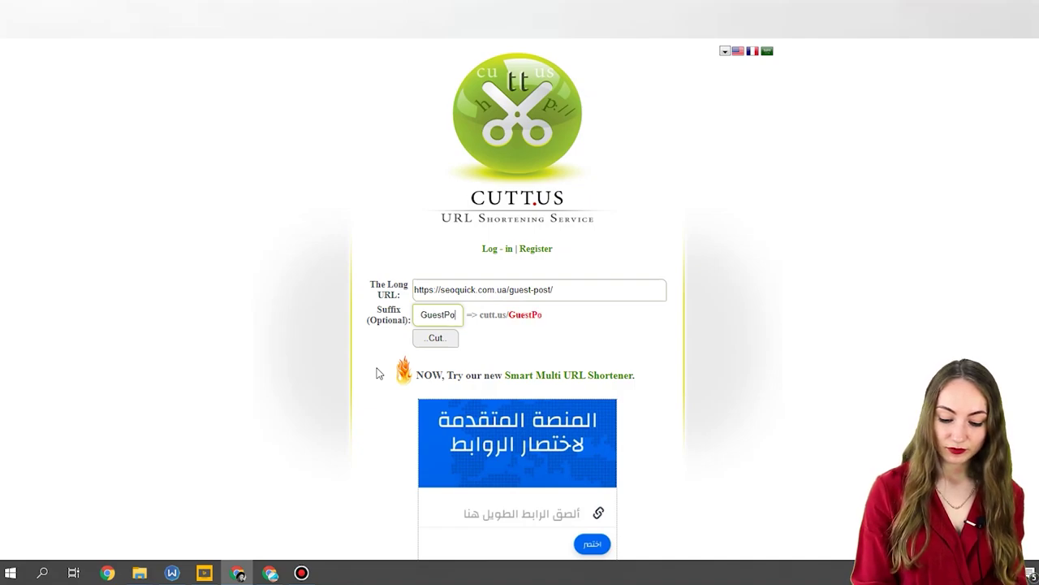
left_click(422, 339)
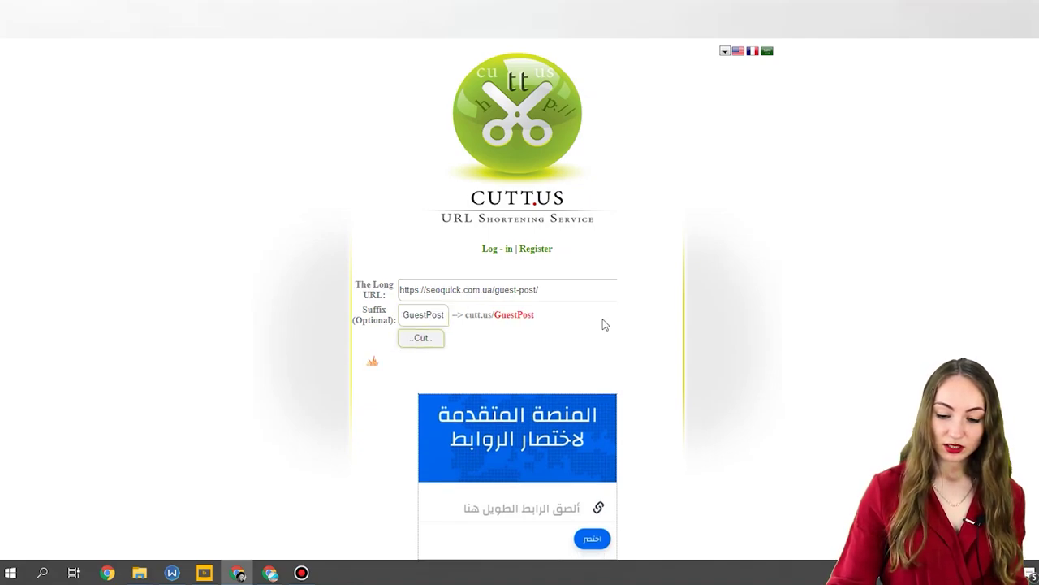
scroll(607, 325, "down", 1)
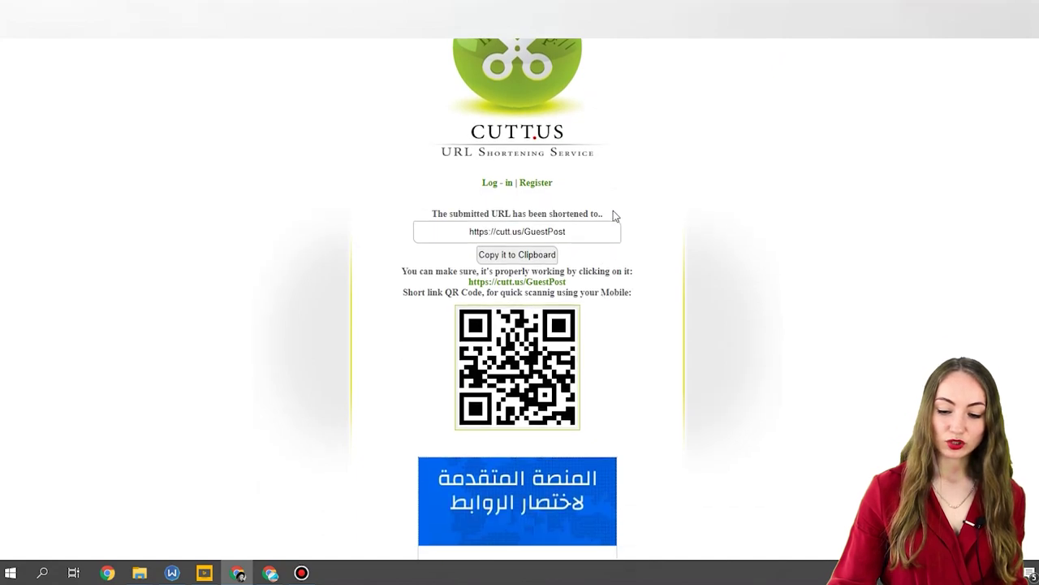
Select the whole GuestPost short link, then review the three bulk-shortened helloblog links.
key("ctrl+a")
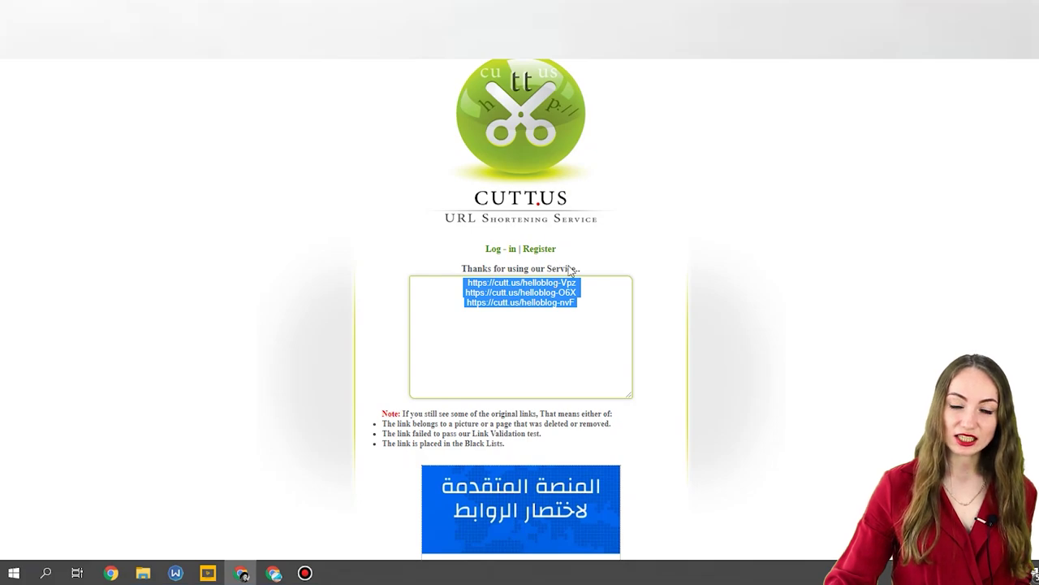
scroll(565, 268, "down", 3)
scroll(558, 264, "up", 3)
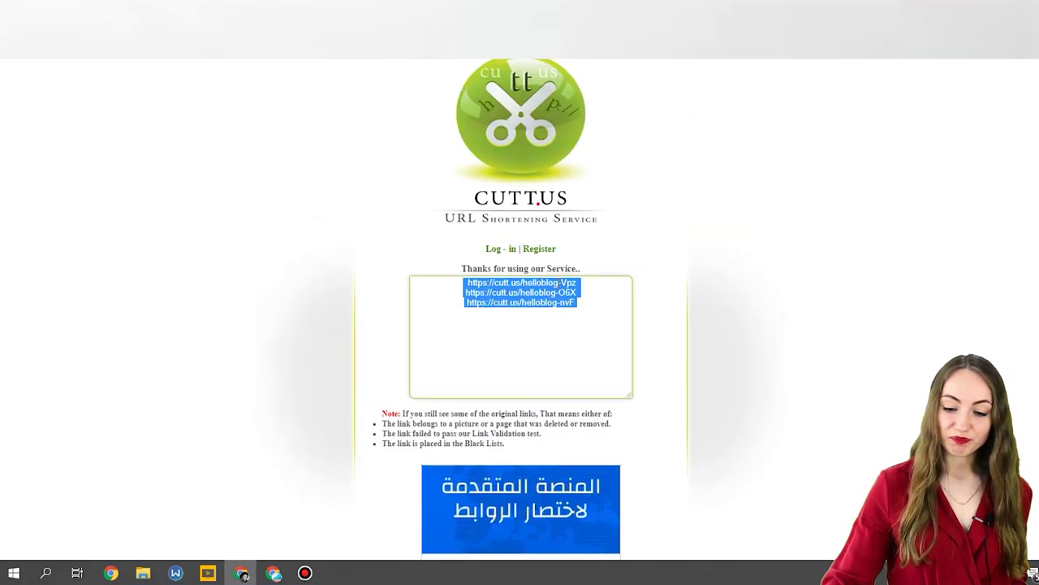
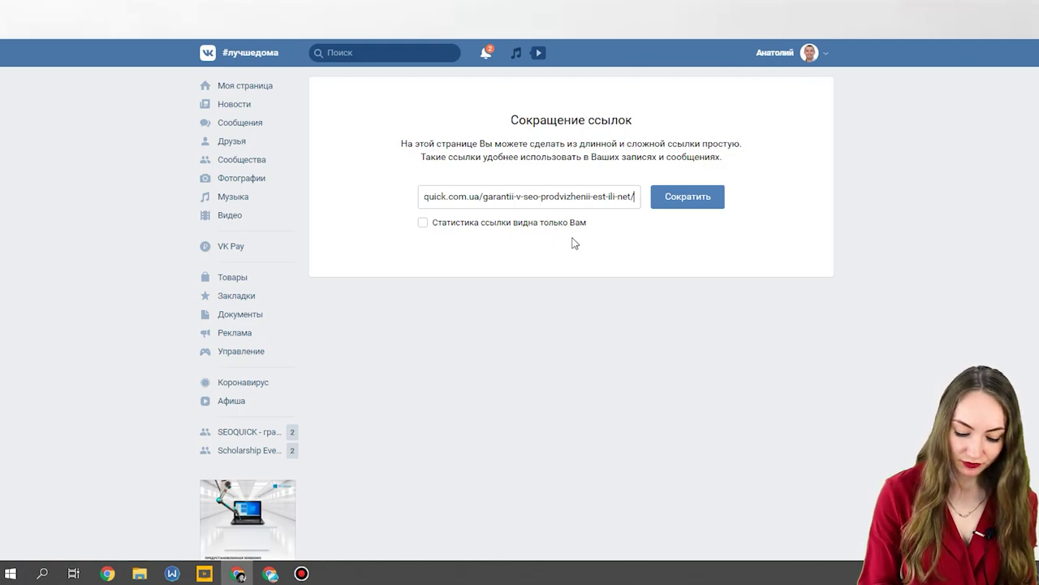
left_click(692, 199)
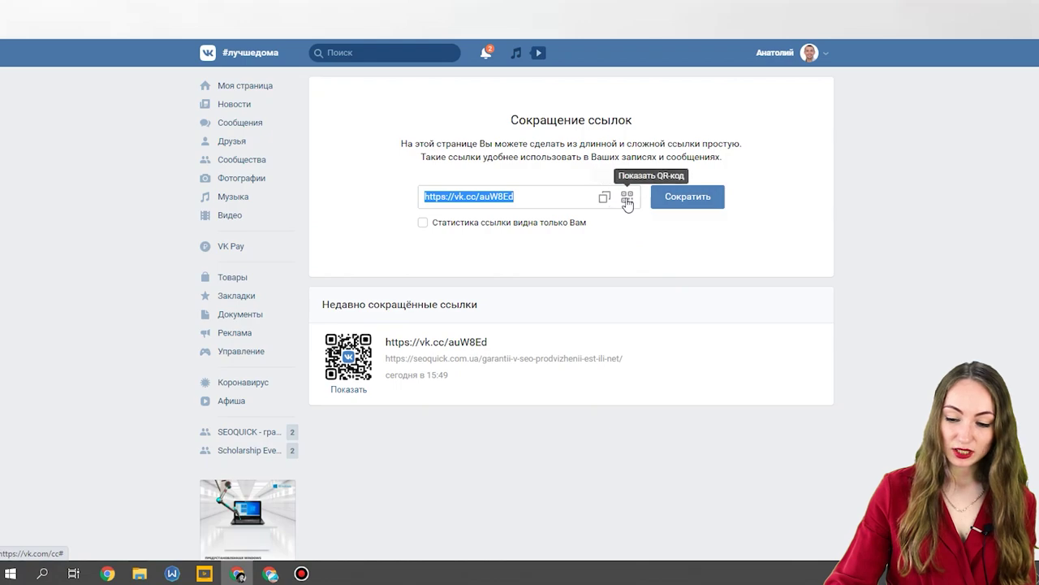
left_click(627, 202)
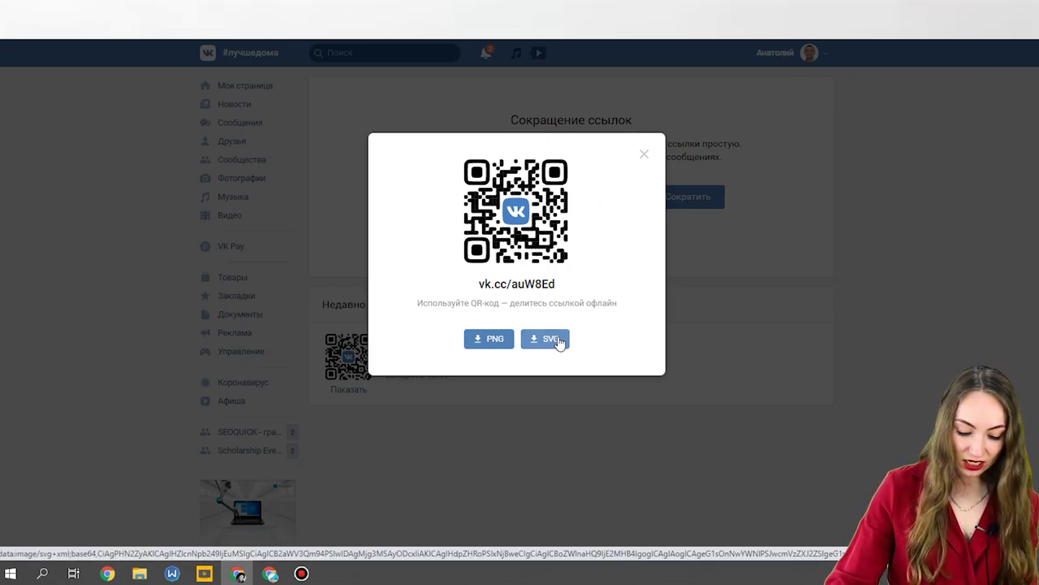
left_click(644, 155)
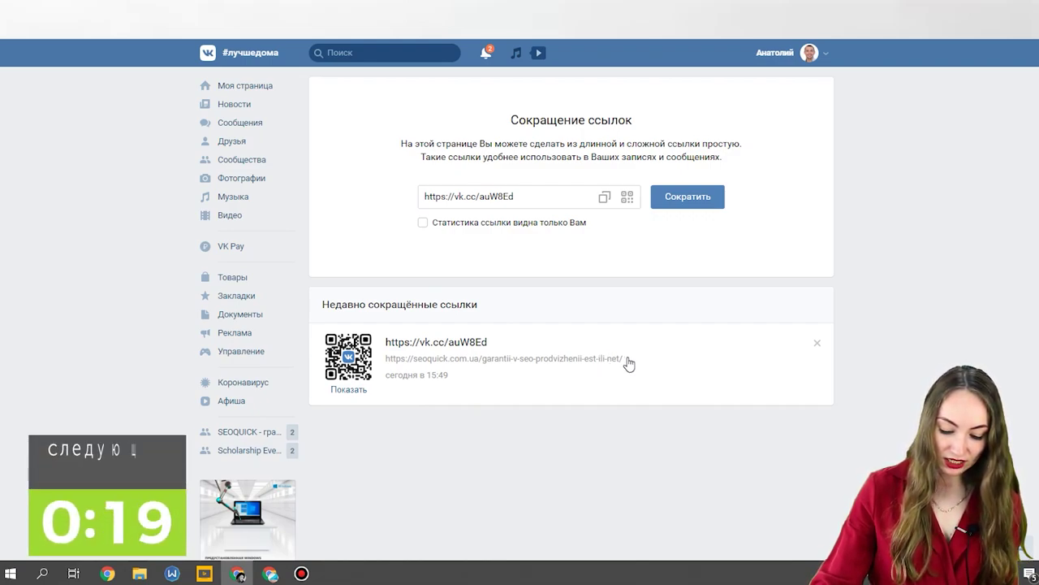
left_click(496, 224)
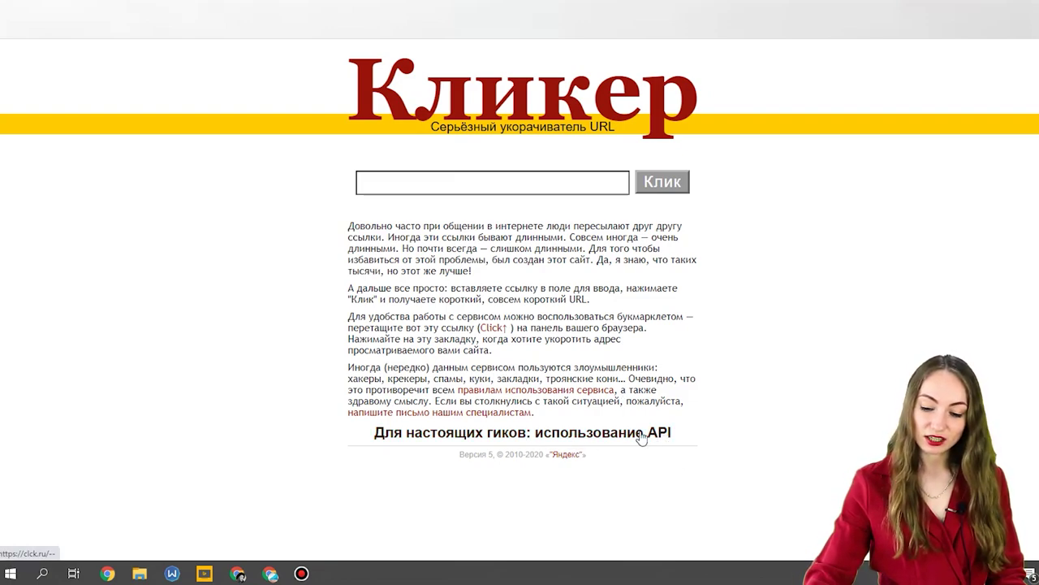
Submit the pasted article URL in Кликер, return to the empty form after the refusal, and dismiss the newsletter popup.
left_click(539, 185)
right_click(540, 186)
left_click(580, 285)
key("Return")
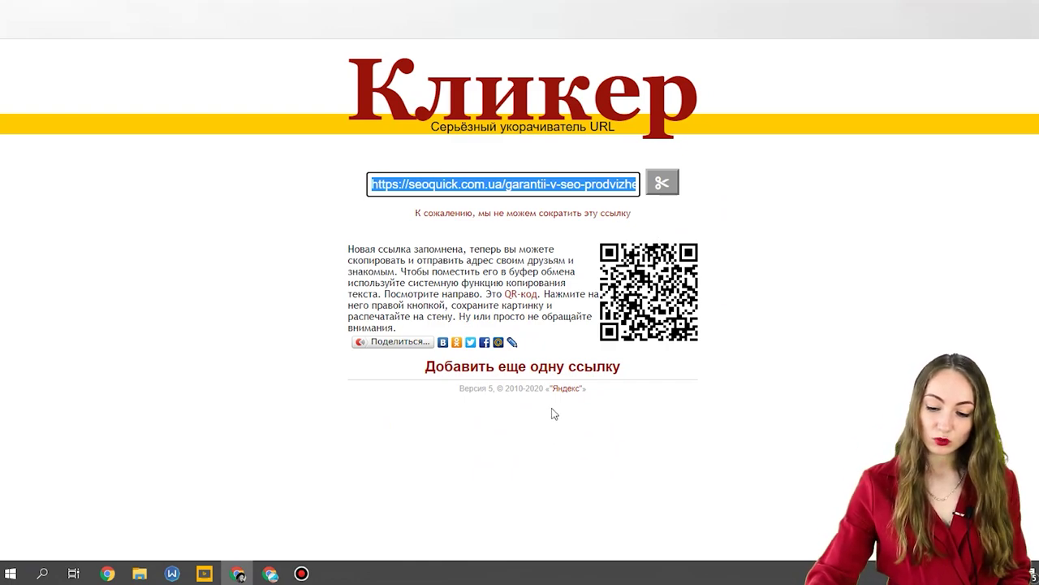
left_click(566, 369)
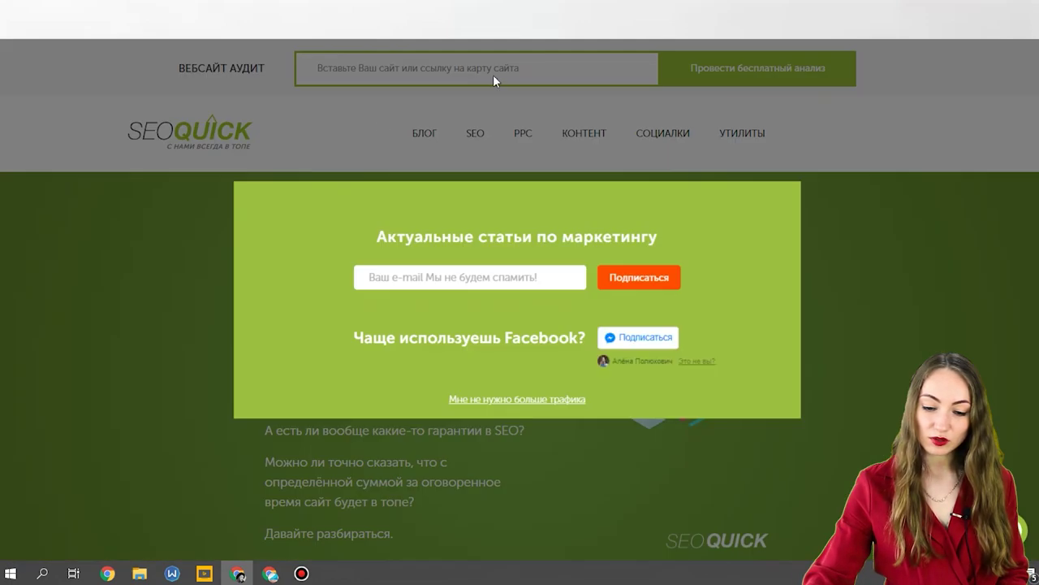
left_click(481, 401)
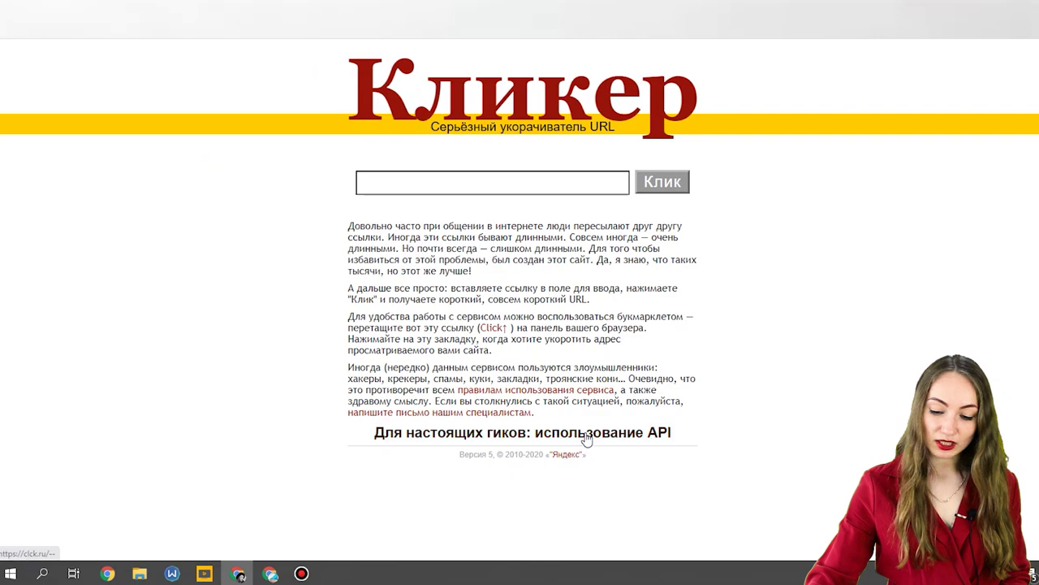
Look over Кликер's API page, then open the SEOquick website-speed article and return to Кликер.
left_click(587, 436)
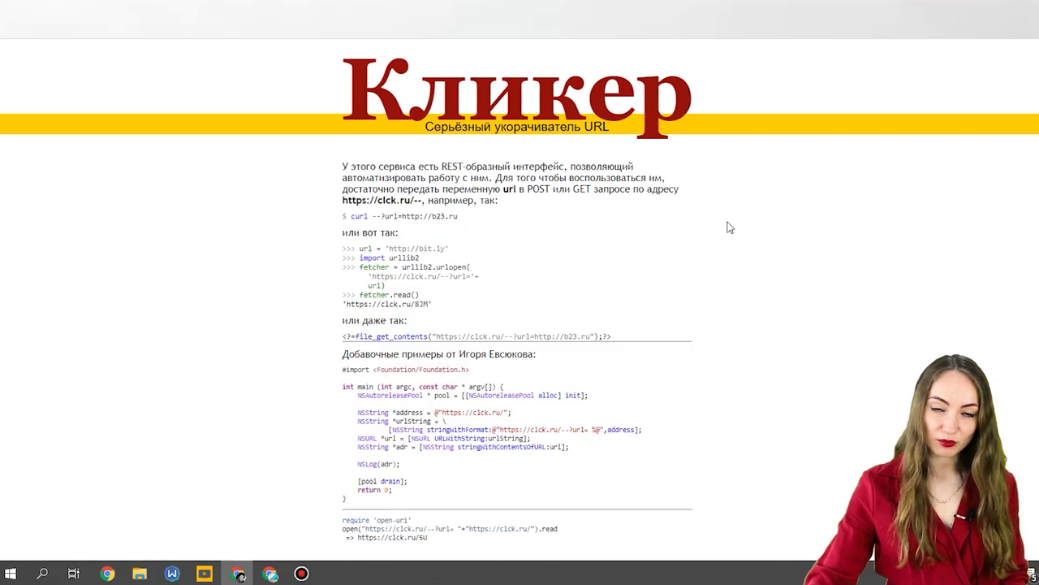
scroll(574, 334, "down", 1)
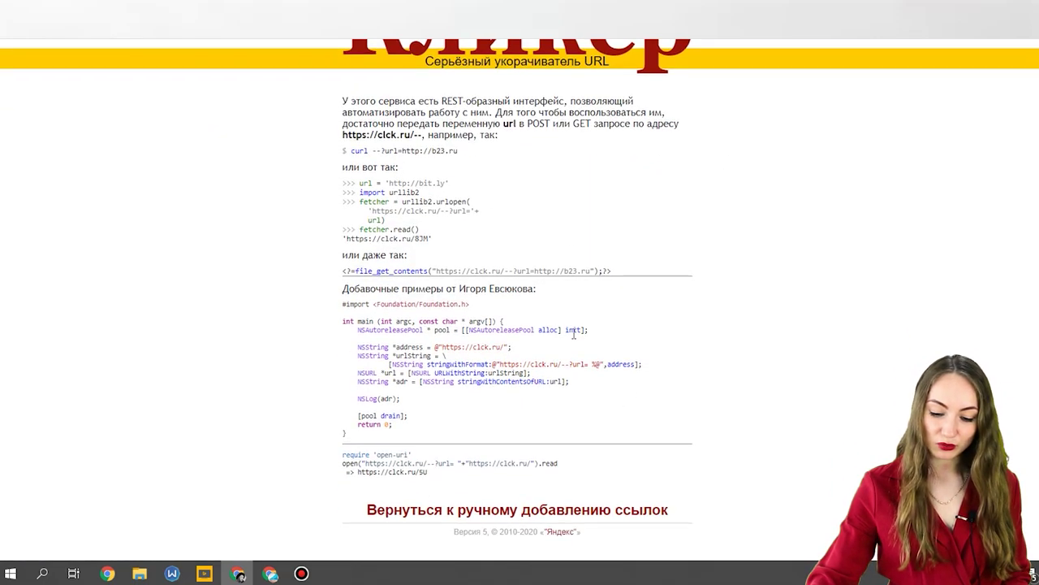
scroll(729, 182, "up", 1)
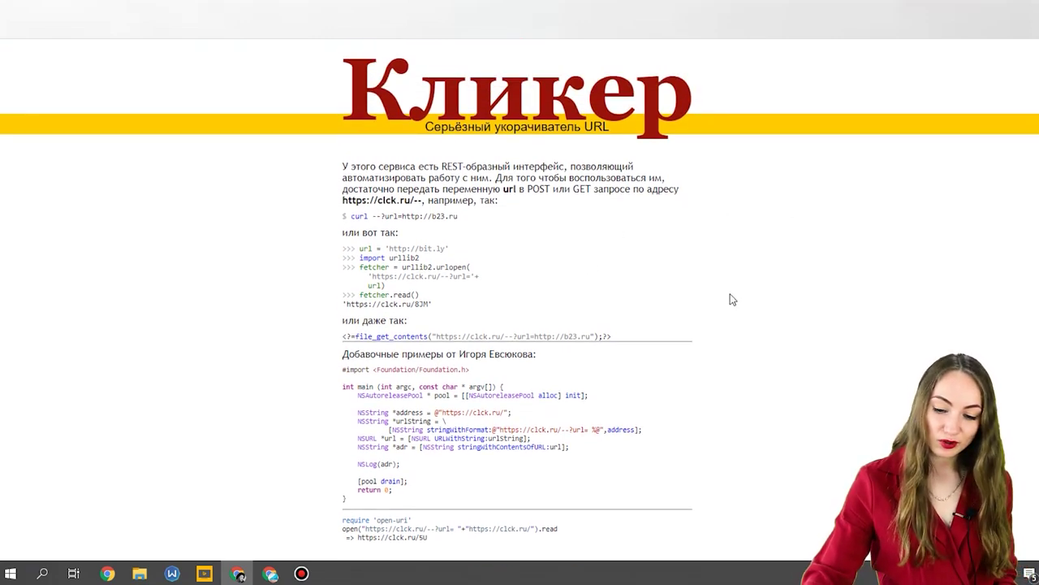
scroll(729, 299, "down", 1)
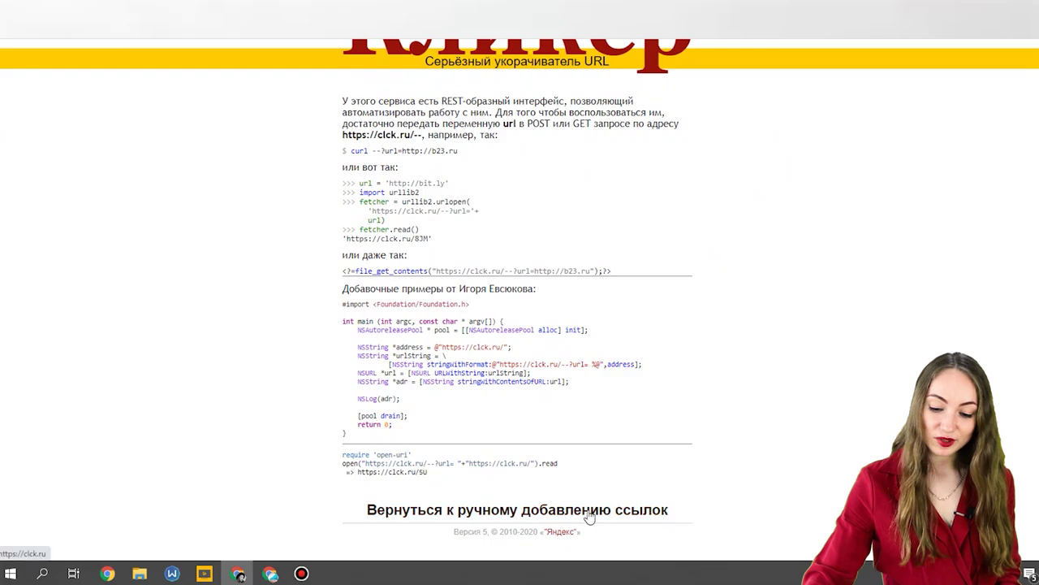
left_click(590, 510)
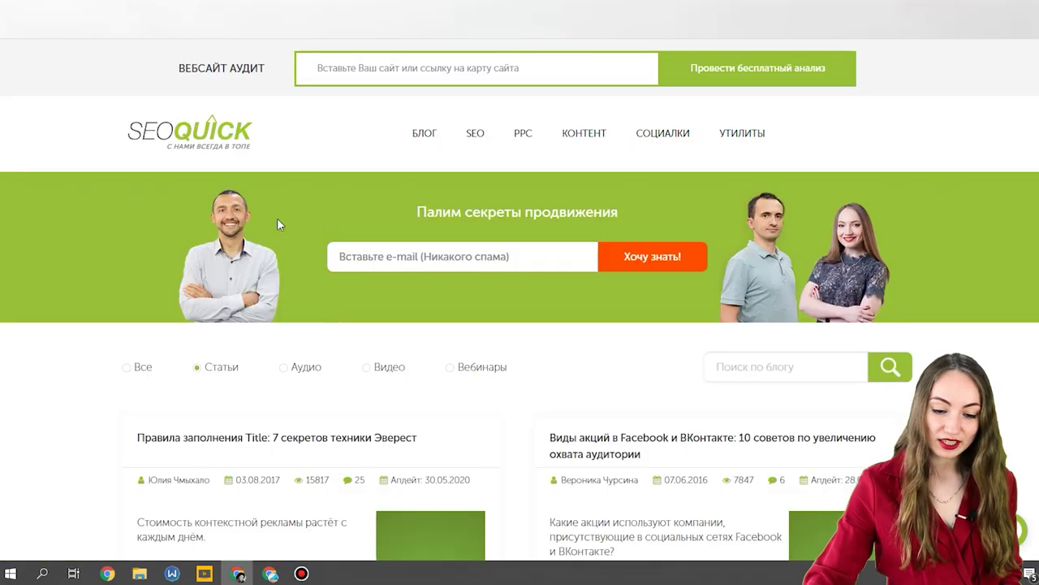
scroll(277, 218, "down", 15)
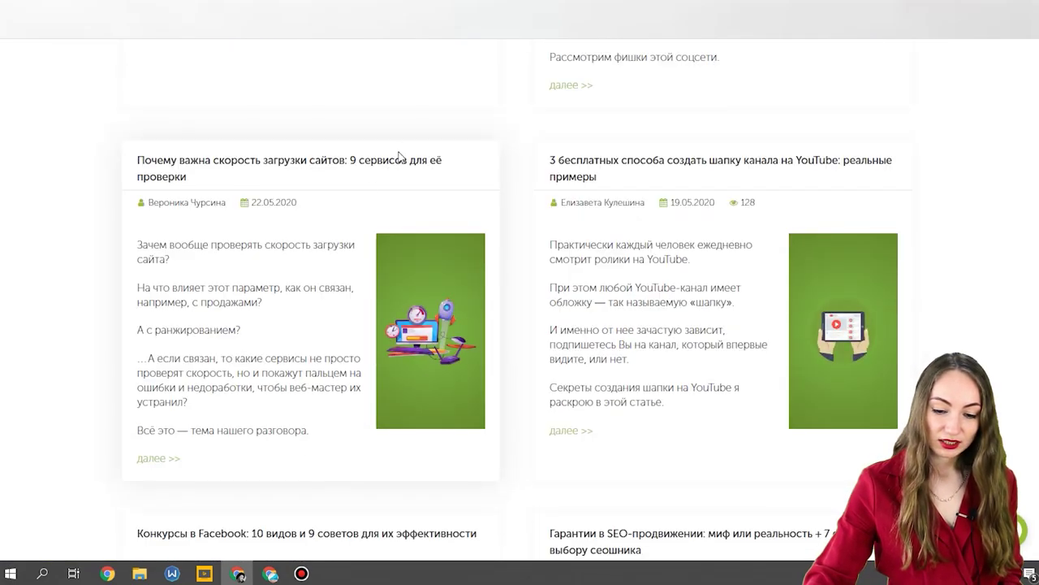
left_click(399, 159)
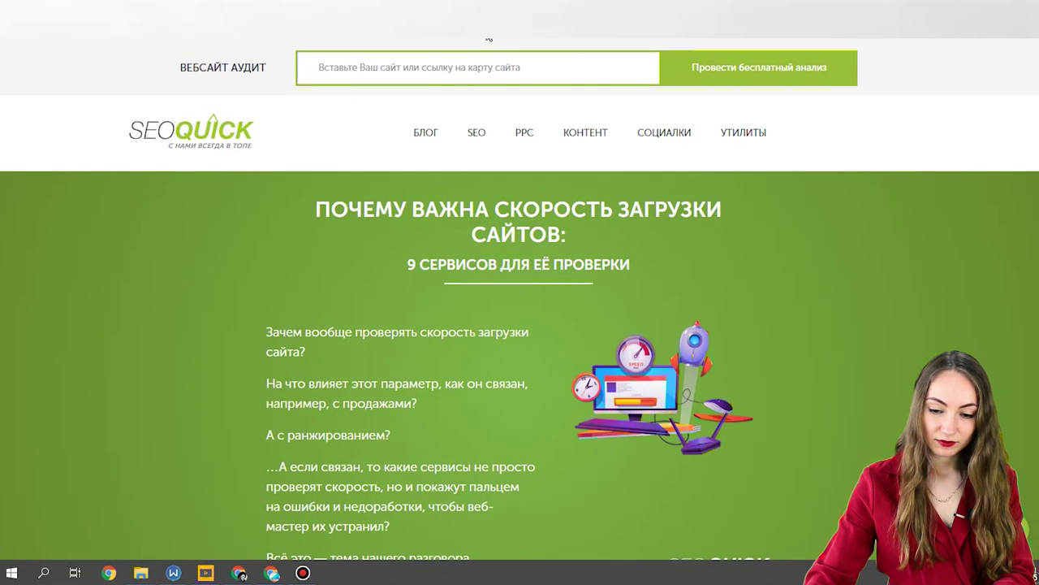
left_click(489, 37)
Paste the website-speed article URL into Кликер and try to shorten it.
left_click(496, 181)
type("https://seoquick.com.ua/website-speed/")
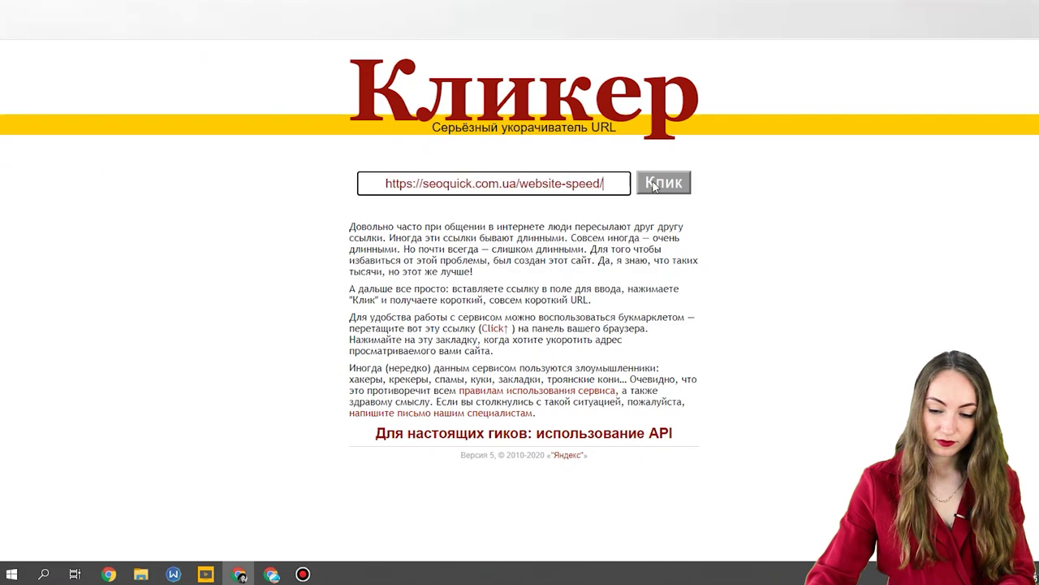
left_click(654, 186)
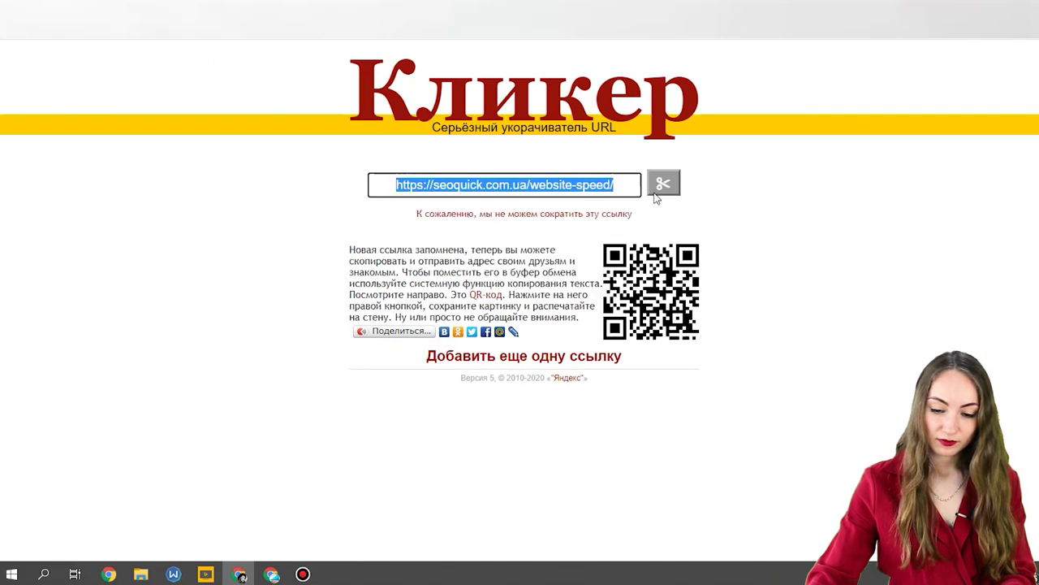
left_click(578, 215)
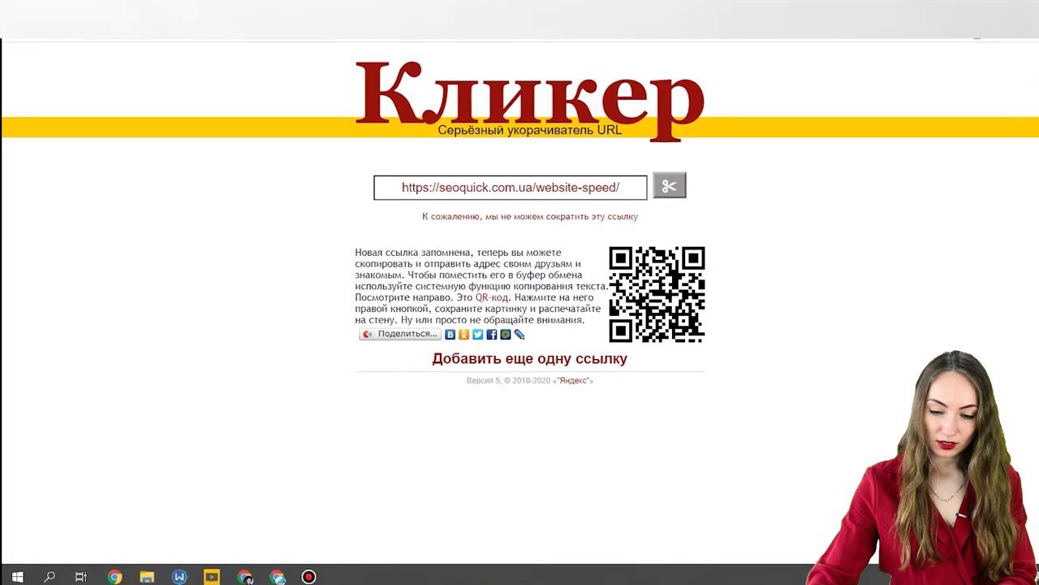
key("ctrl+a")
type("https://texterra.ru/blog/kak-sokratit-ssylku-obzor-12-servisov.html")
left_click(673, 188)
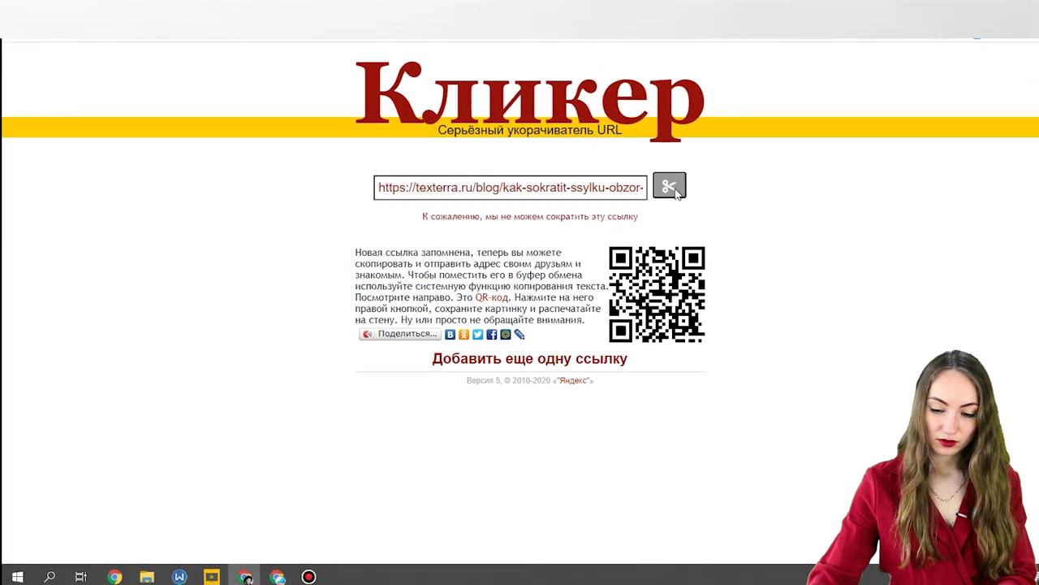
left_click(672, 188)
left_click(673, 189)
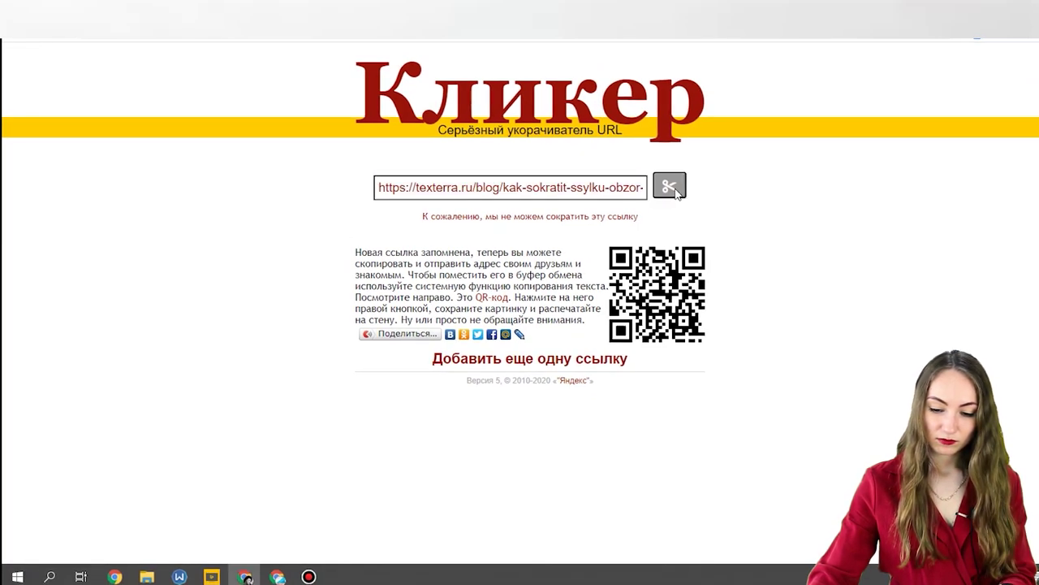
left_click(520, 361)
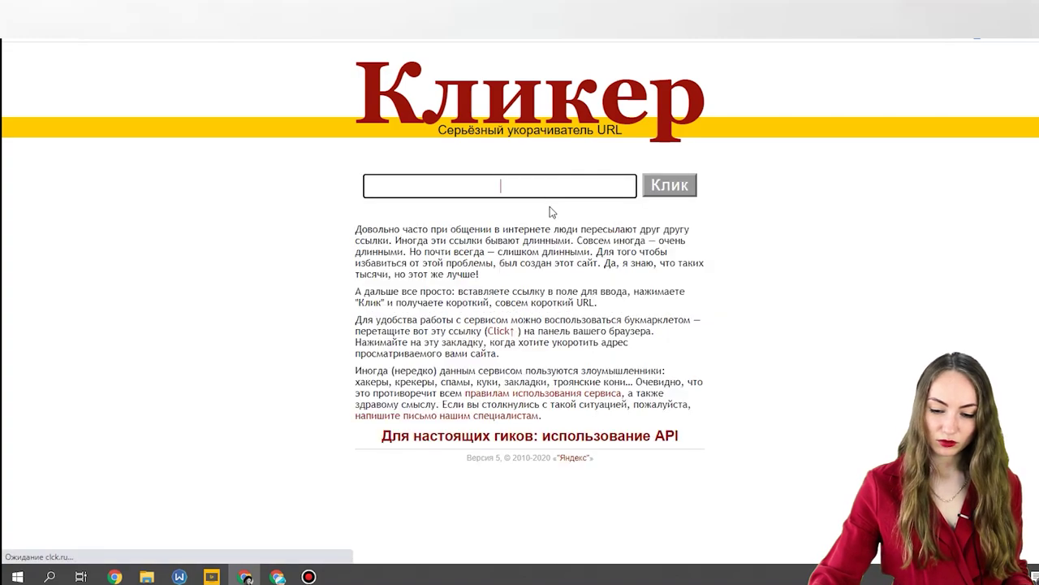
type("https://texterra.ru/blog/kak-sokratit-ssylku-obzor-12-servisov.html")
left_click(674, 187)
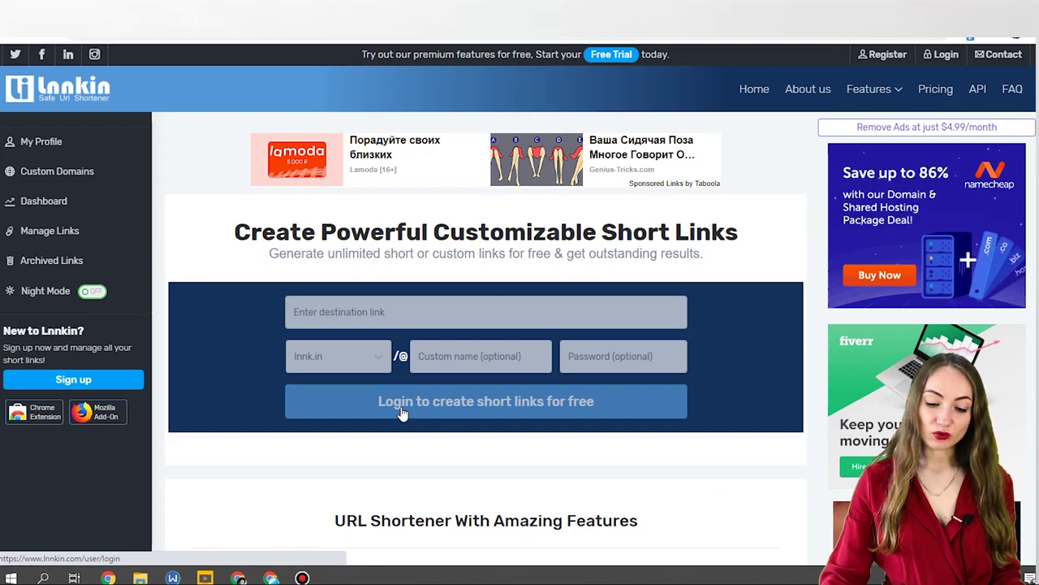
Scroll through Lnnkin's feature list: custom domains, unlimited free short URLs and short link analytics.
scroll(402, 414, "down", 2)
scroll(402, 414, "down", 3)
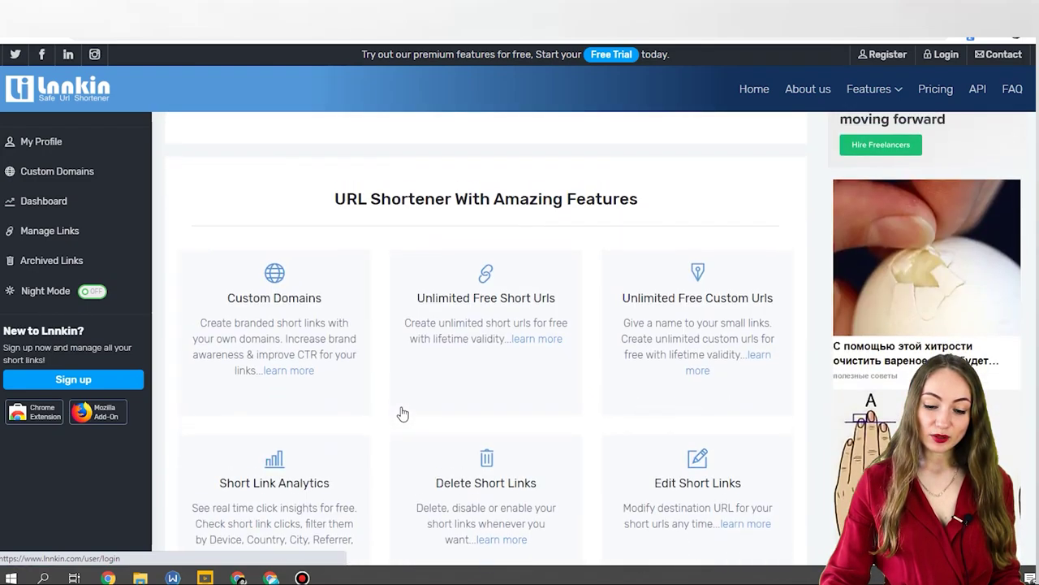
scroll(742, 281, "up", 5)
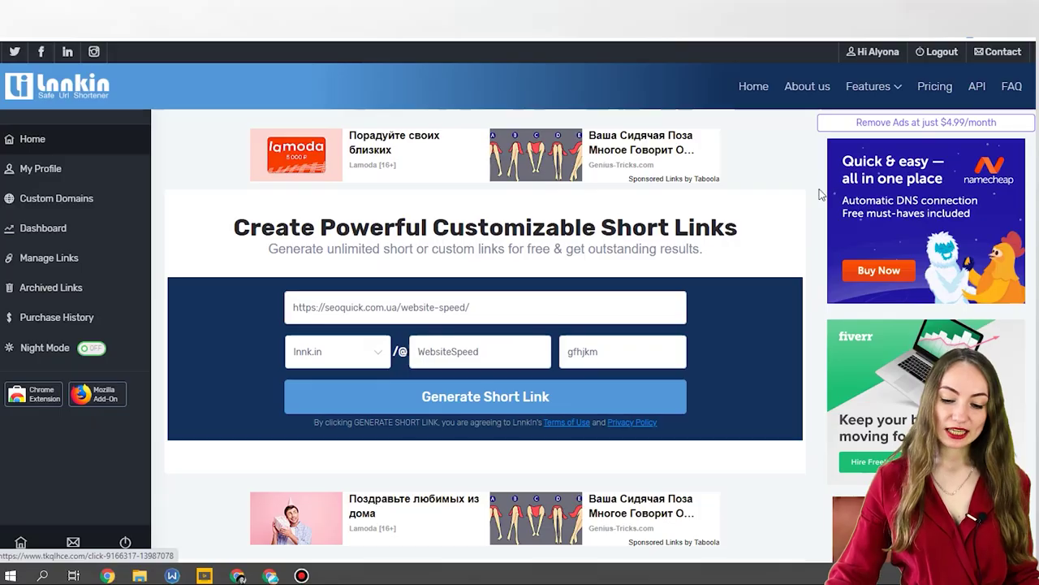
left_click(372, 305)
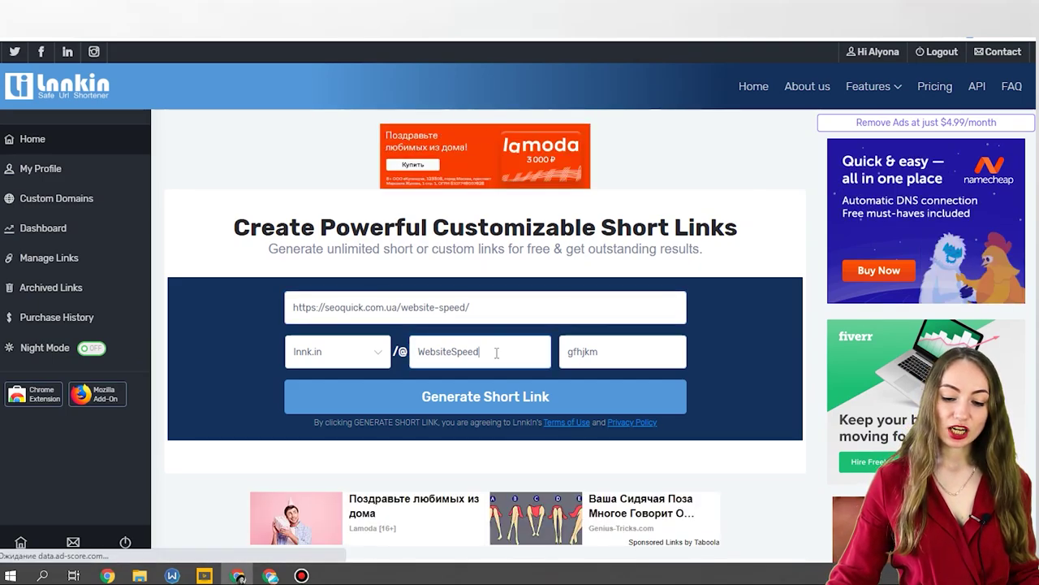
left_click(525, 346)
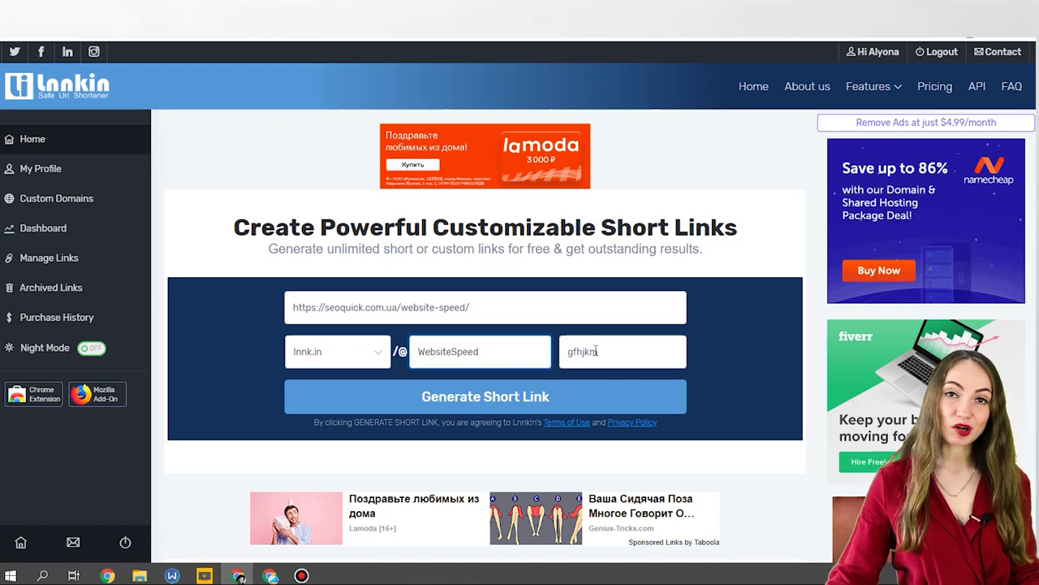
left_click(473, 399)
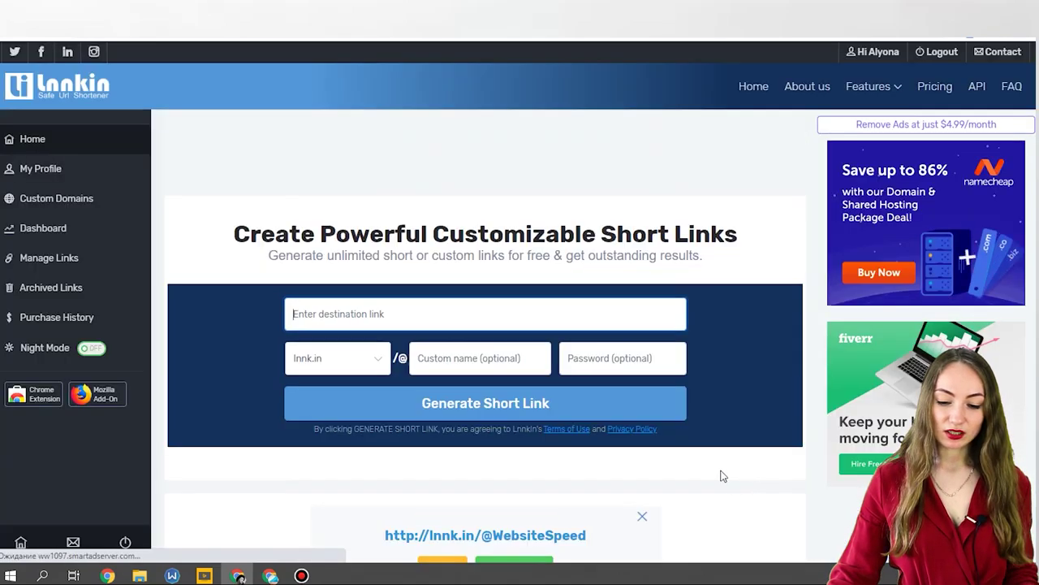
scroll(657, 481, "down", 2)
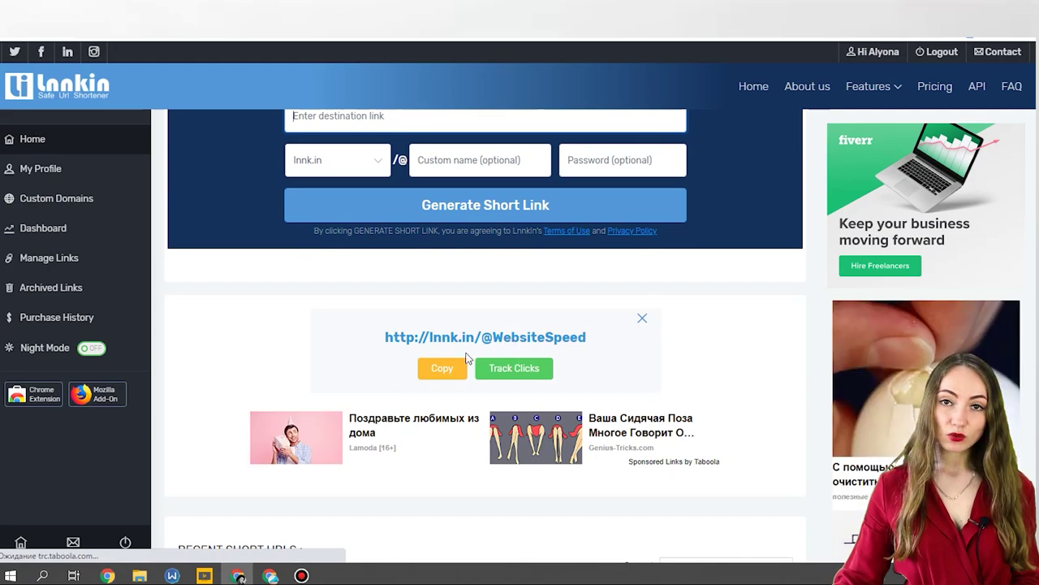
left_click(453, 372)
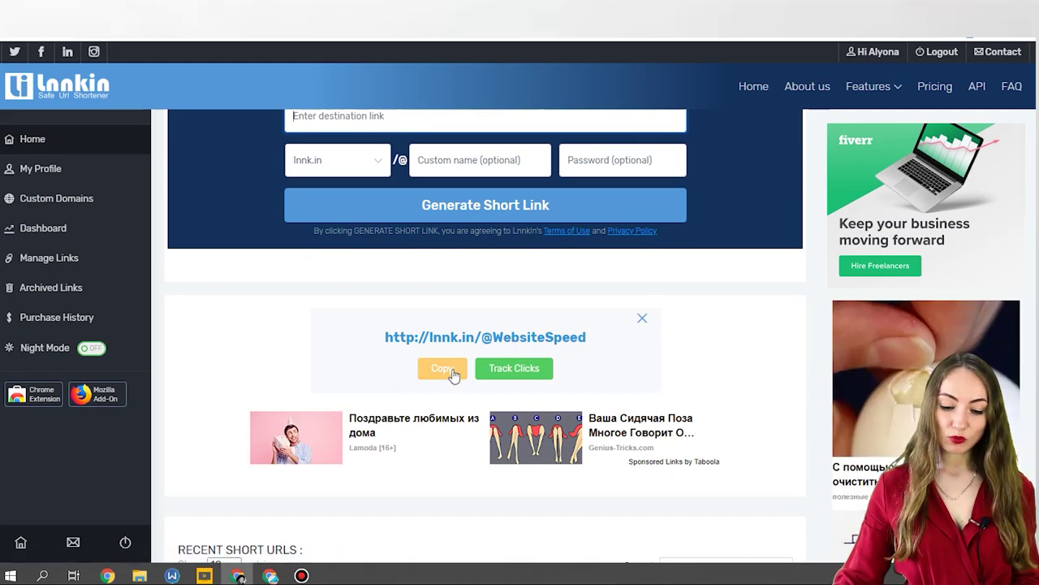
scroll(455, 374, "down", 1)
scroll(455, 375, "down", 1)
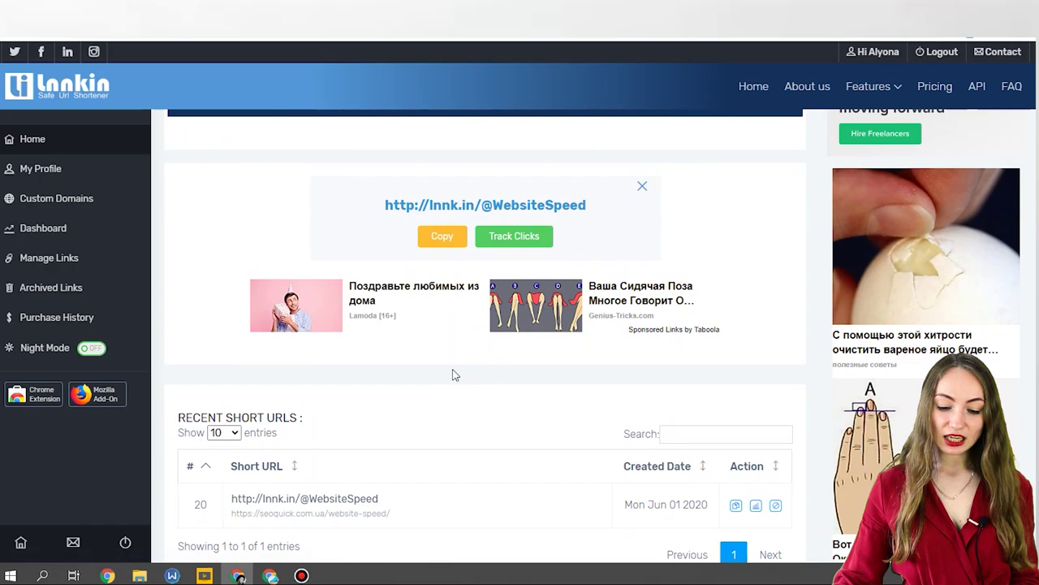
scroll(455, 374, "down", 1)
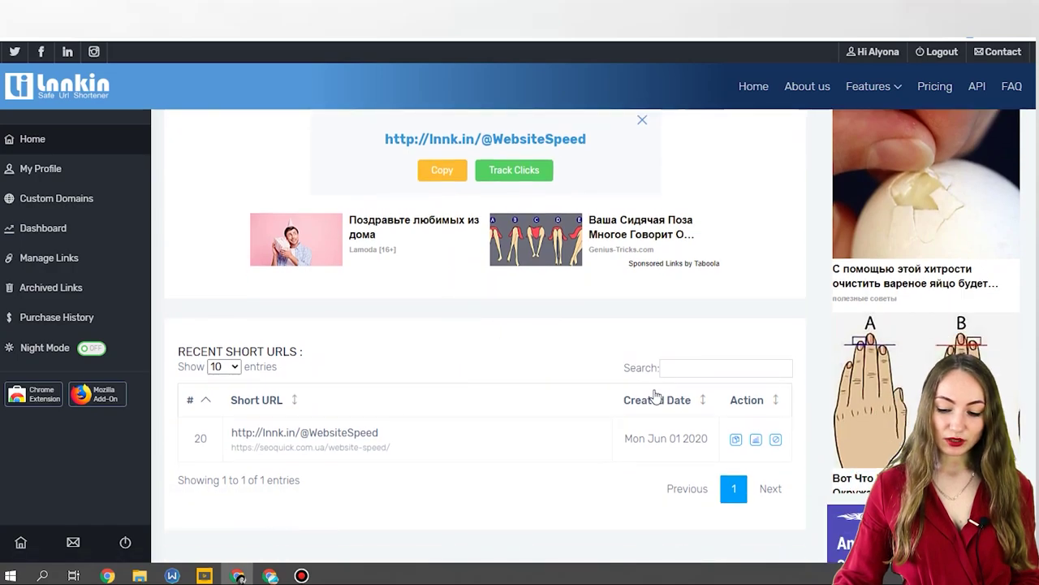
scroll(545, 248, "up", 2)
left_click(513, 302)
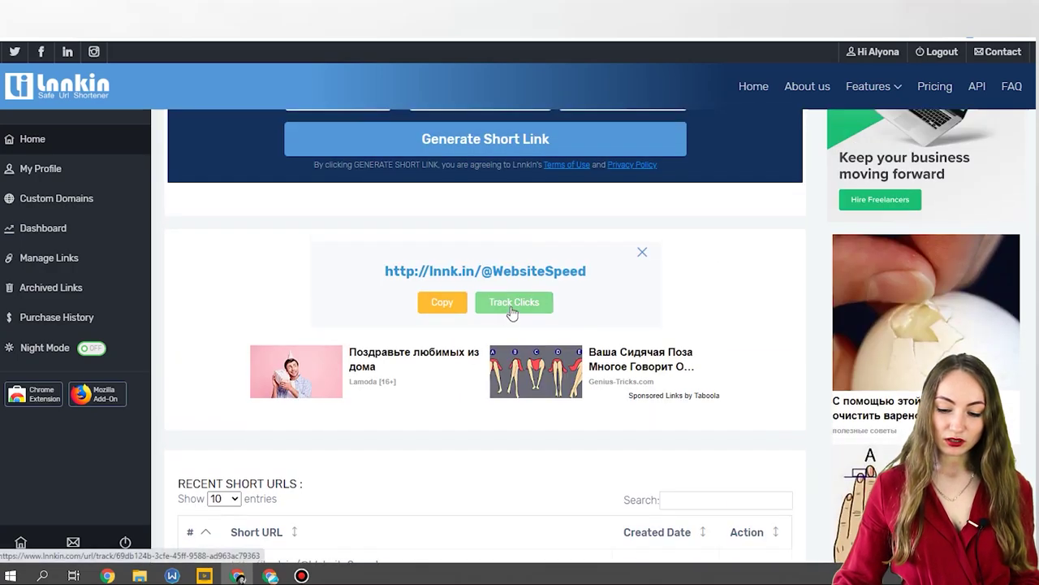
left_click(512, 310)
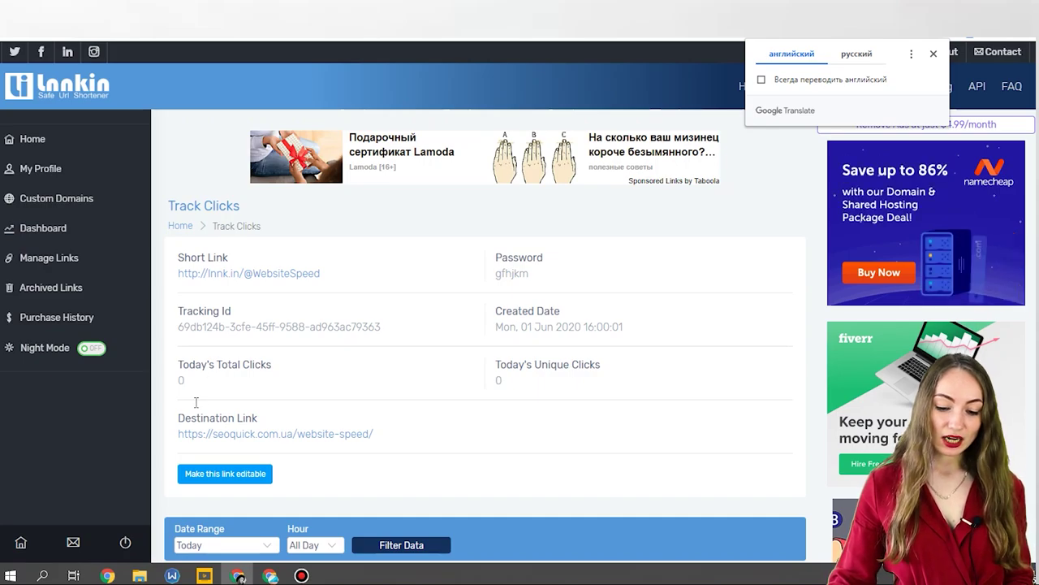
scroll(195, 406, "down", 2)
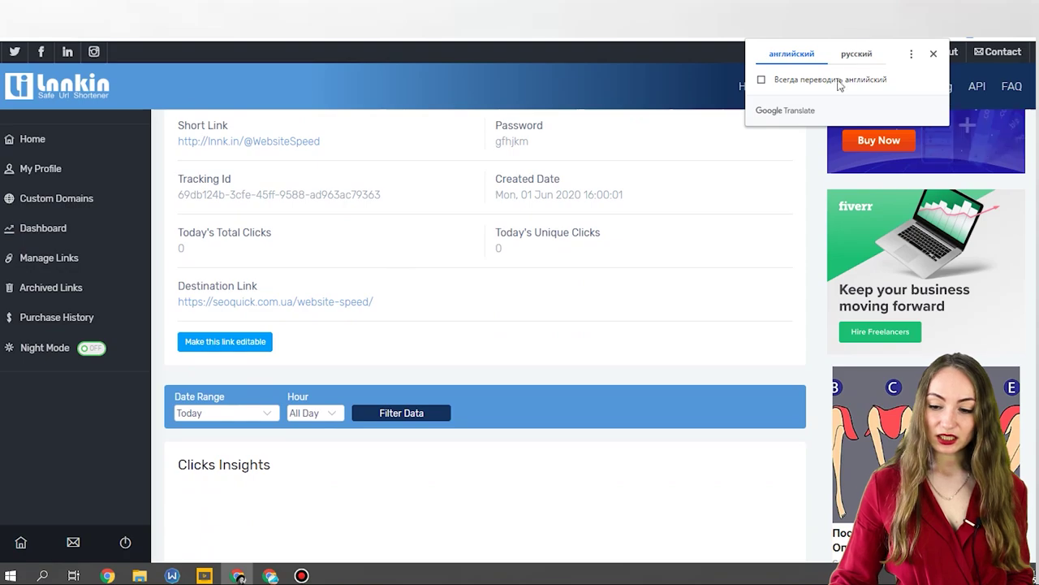
left_click(933, 54)
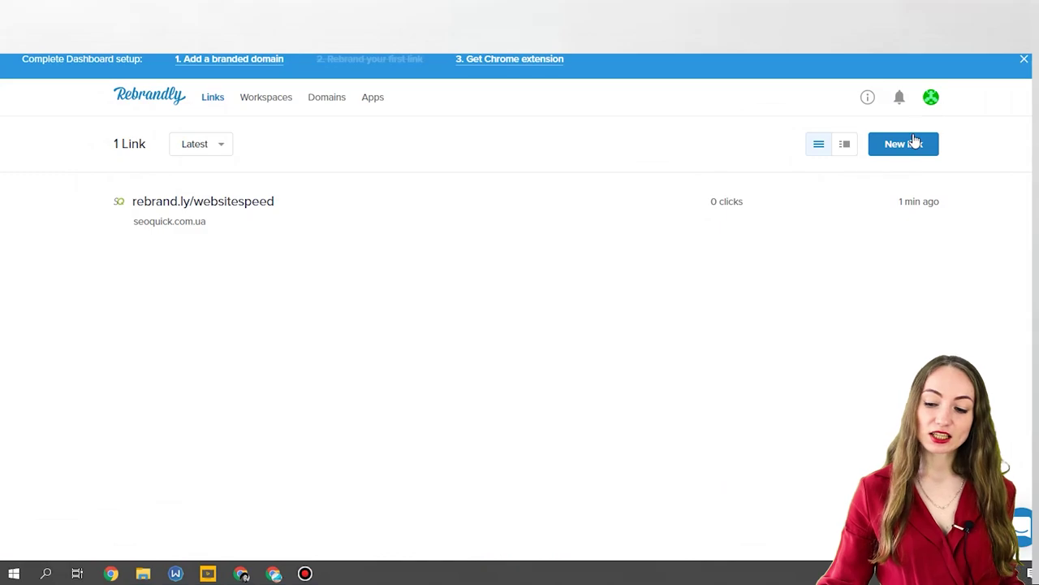
Start a new Rebrandly link with the seoquick tic-iks-pagerank article URL as destination.
left_click(915, 143)
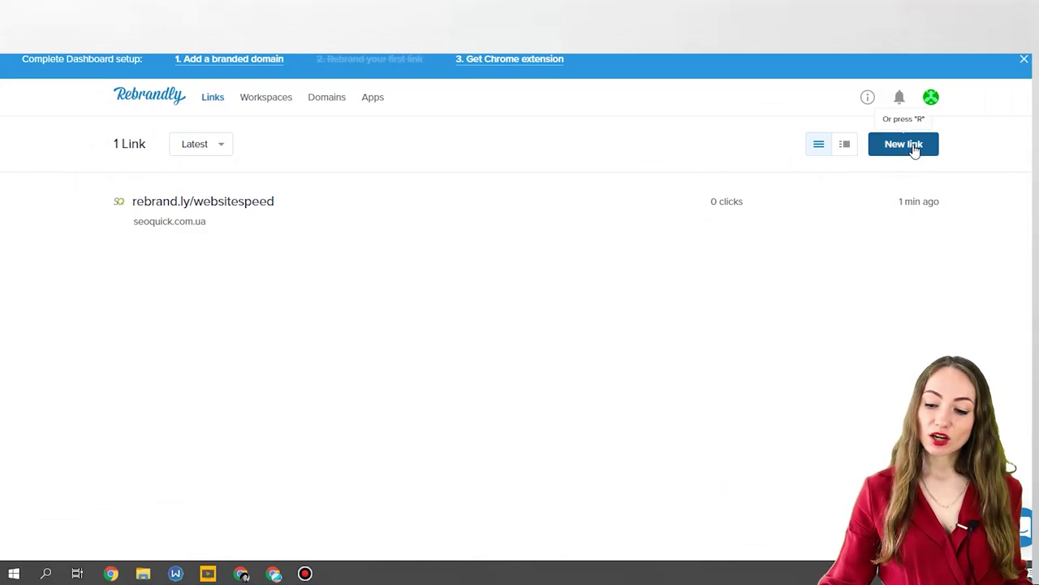
right_click(515, 215)
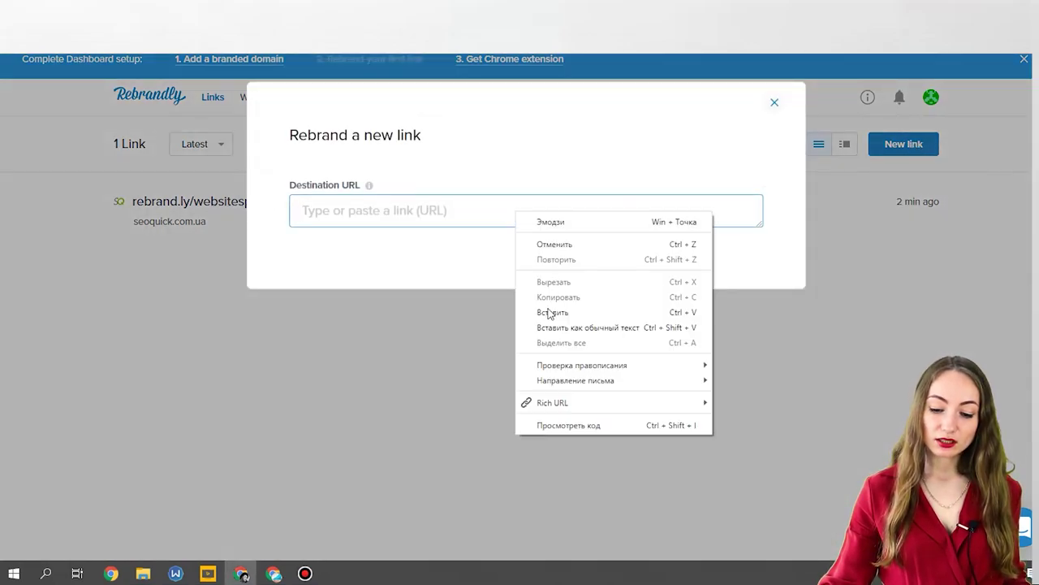
left_click(544, 310)
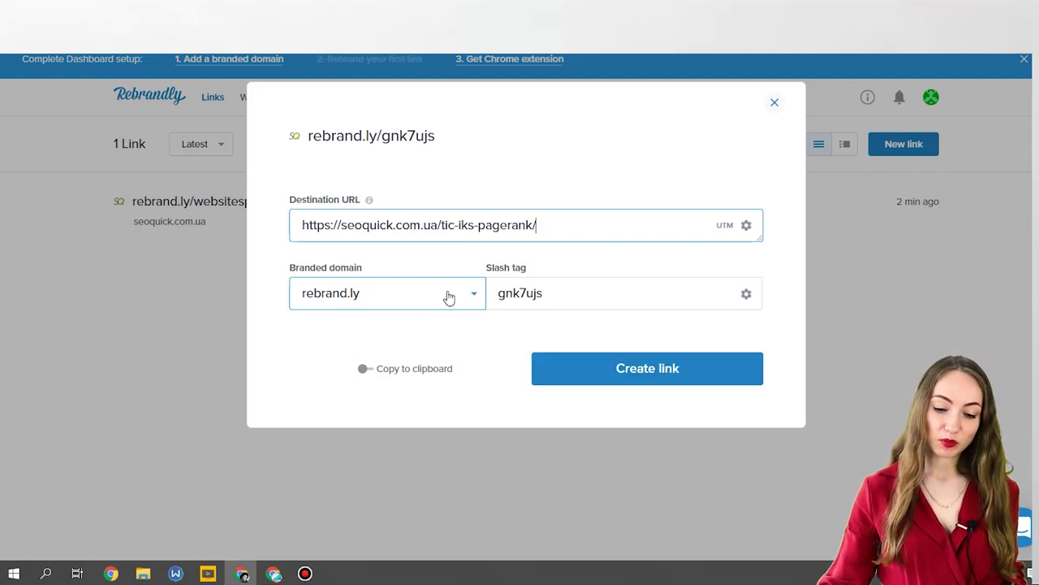
left_click(466, 297)
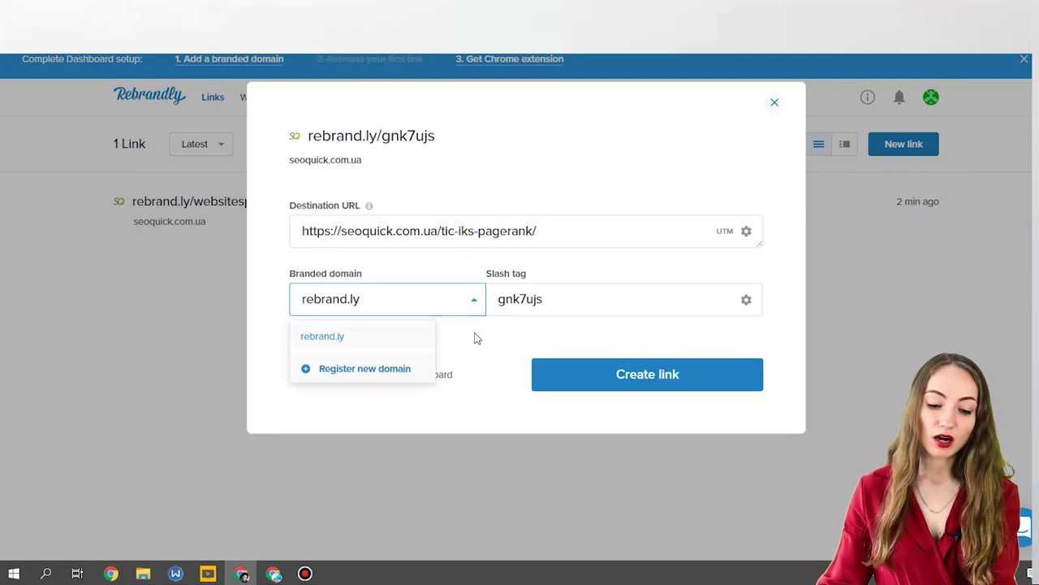
Set the slash tag to 'pagerank', enable Copy to clipboard, and create rebrand.ly/pagerank.
left_click(550, 298)
double_click(572, 299)
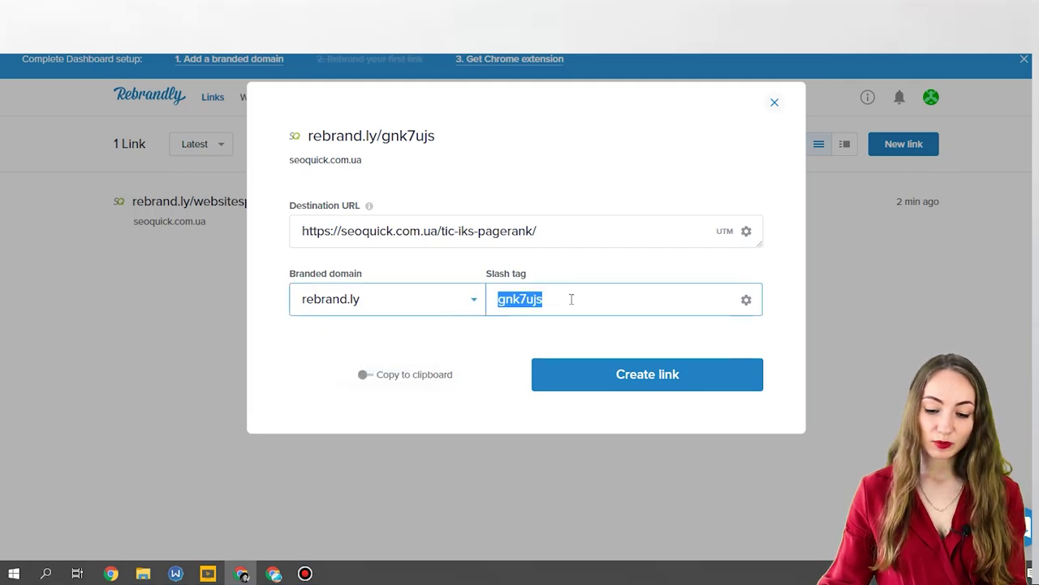
left_click_drag(480, 232, 526, 231)
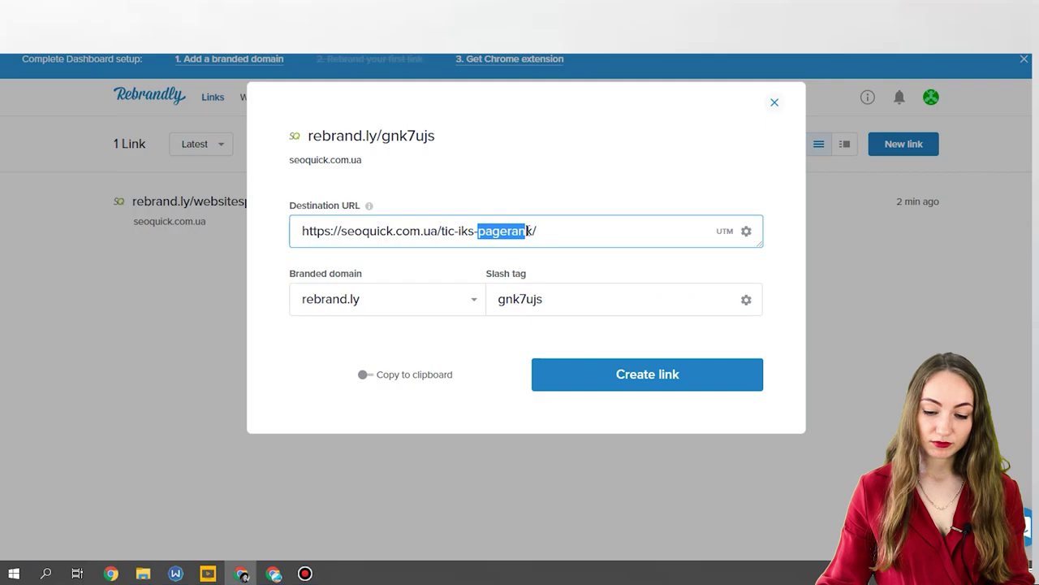
double_click(580, 300)
key("ctrl+v")
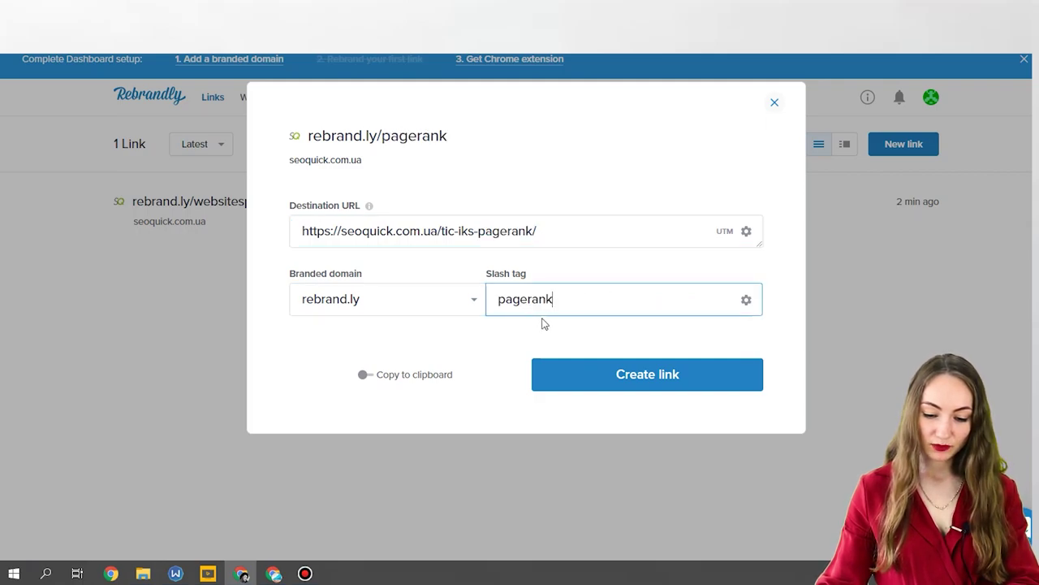
left_click(372, 379)
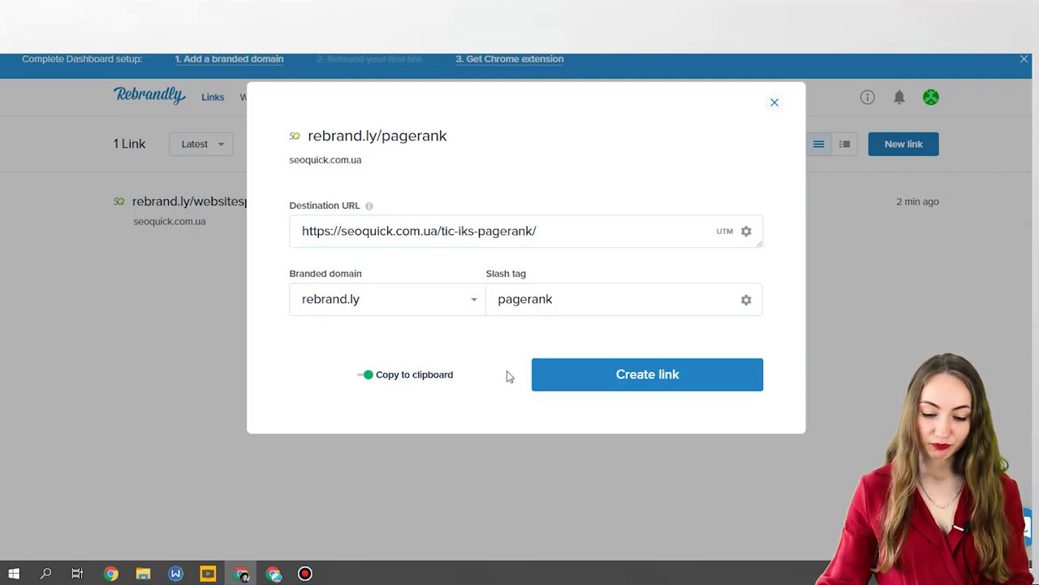
left_click(558, 387)
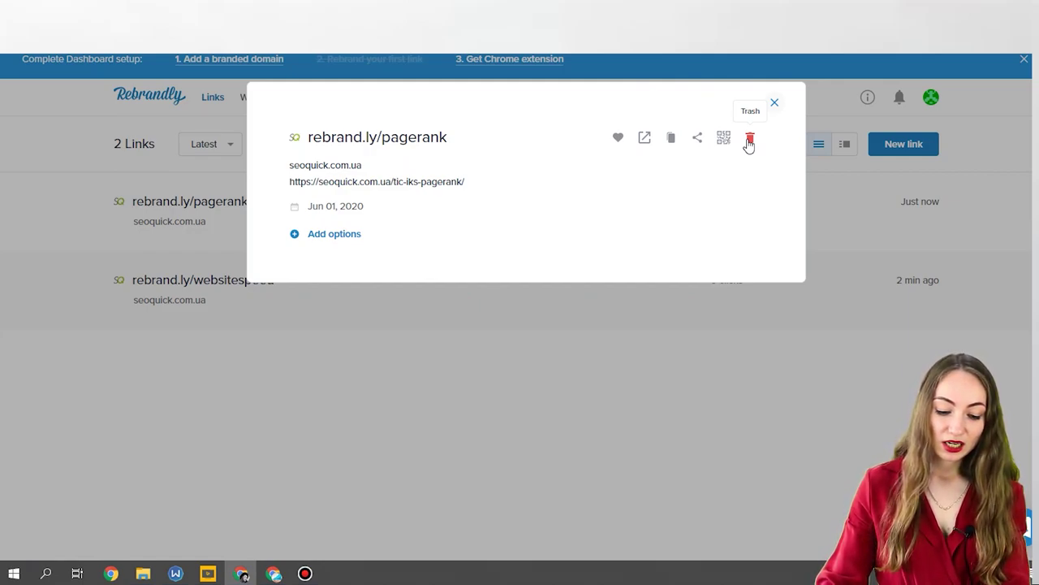
left_click(776, 105)
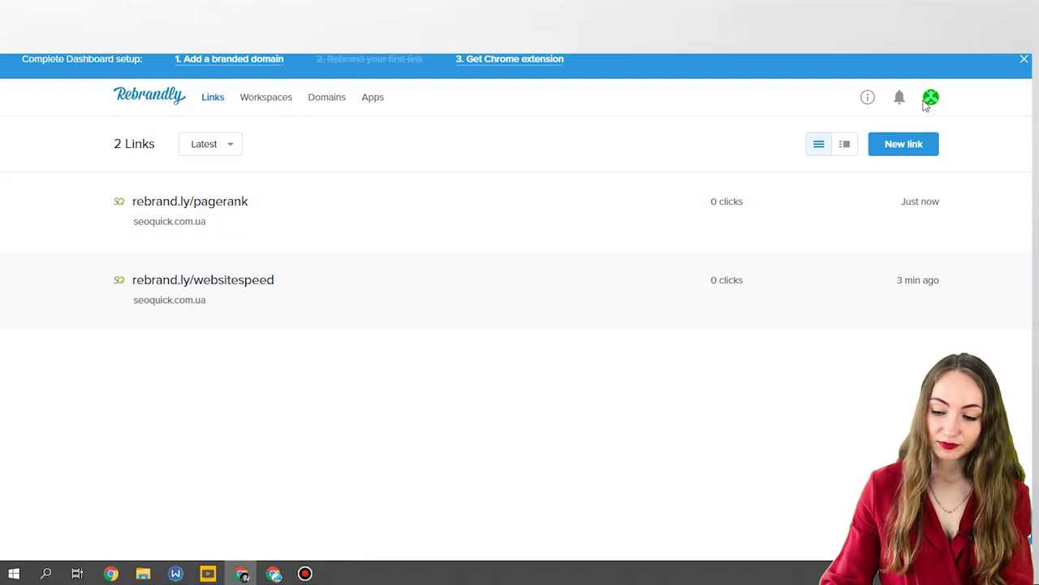
left_click(867, 99)
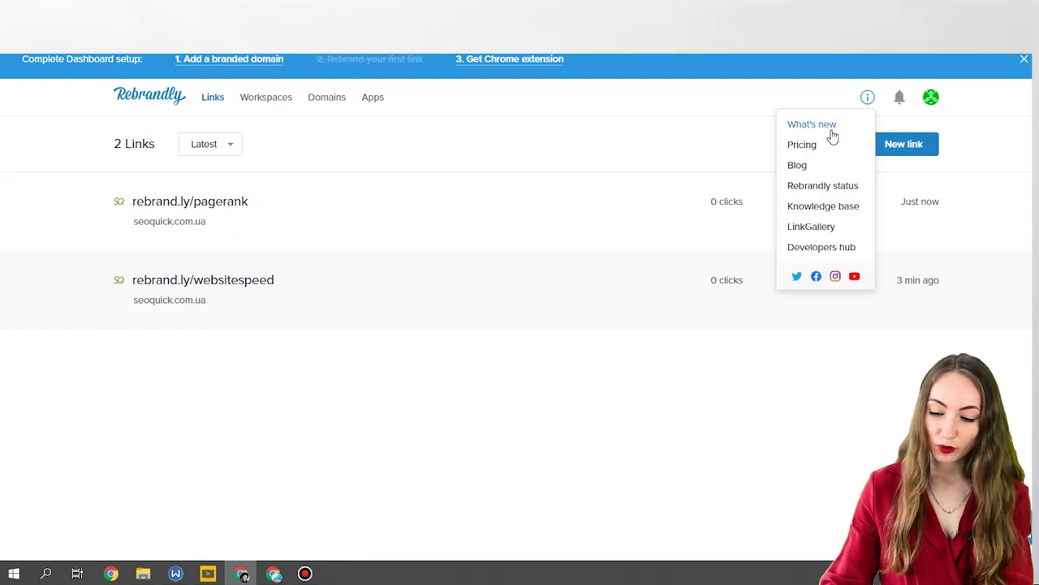
left_click(812, 226)
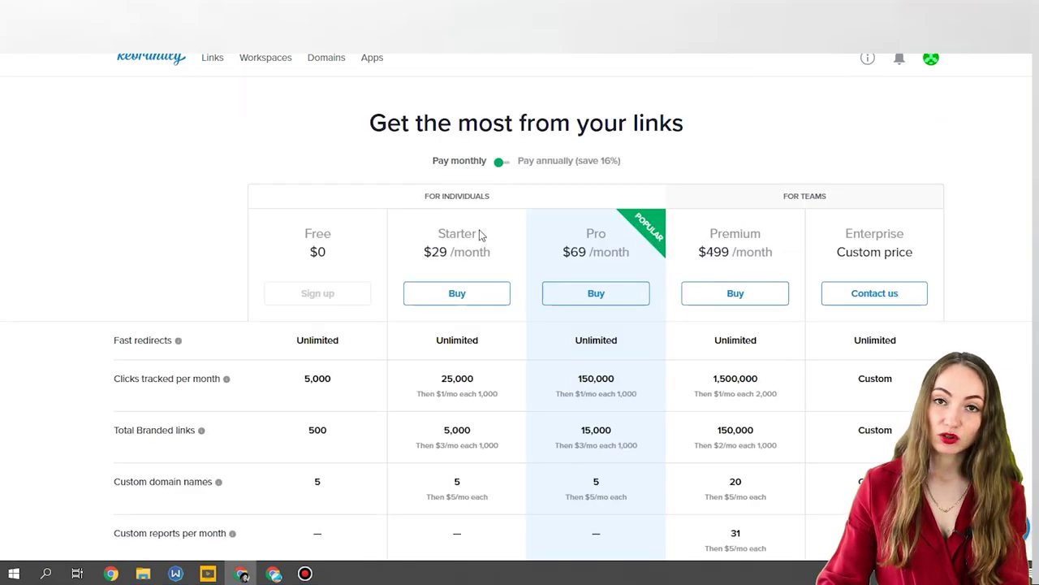
key("XF86AudioLowerVolume")
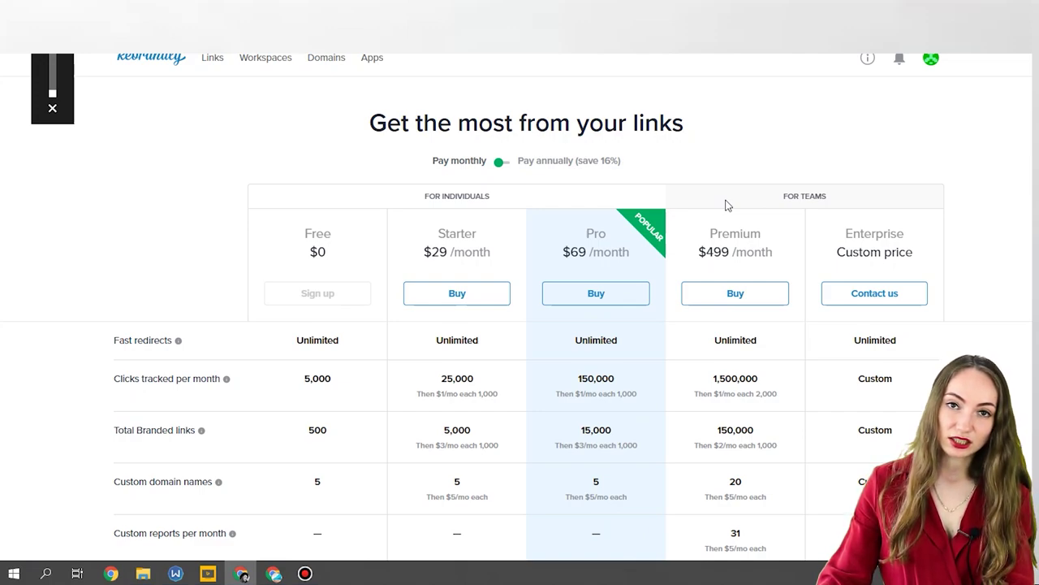
scroll(727, 206, "down", 1)
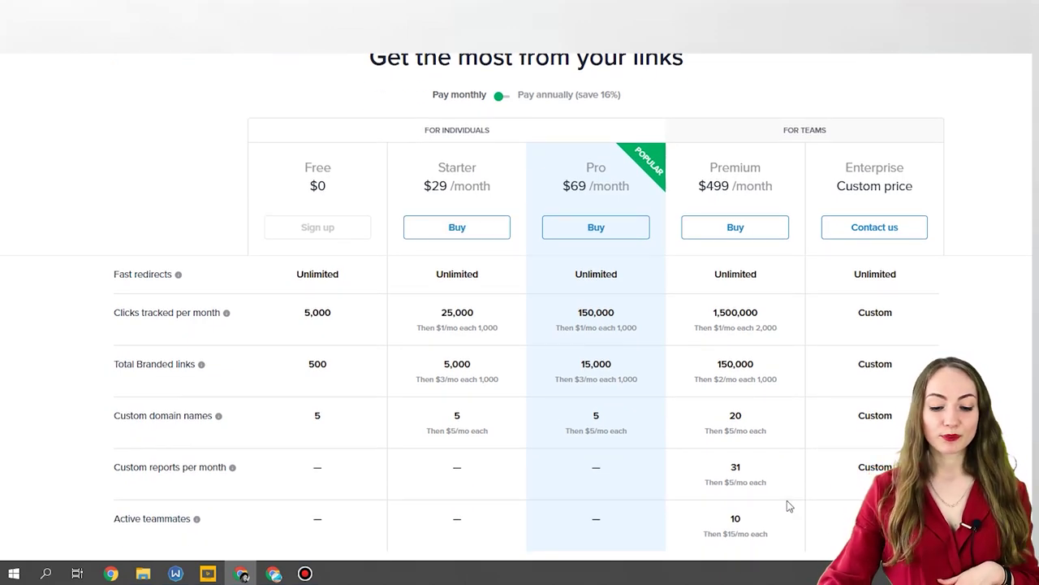
scroll(552, 480, "down", 2)
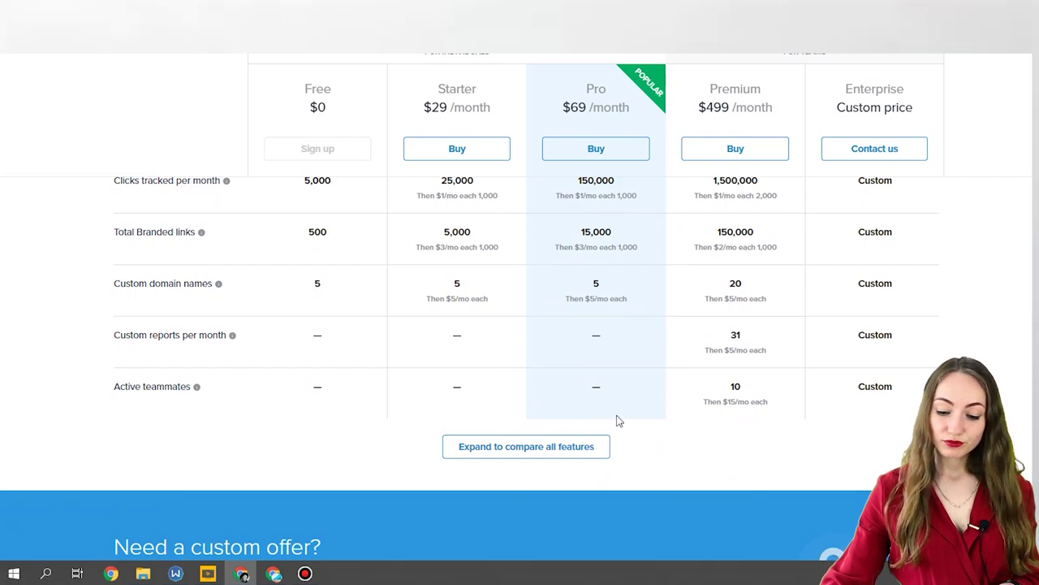
scroll(616, 421, "up", 3)
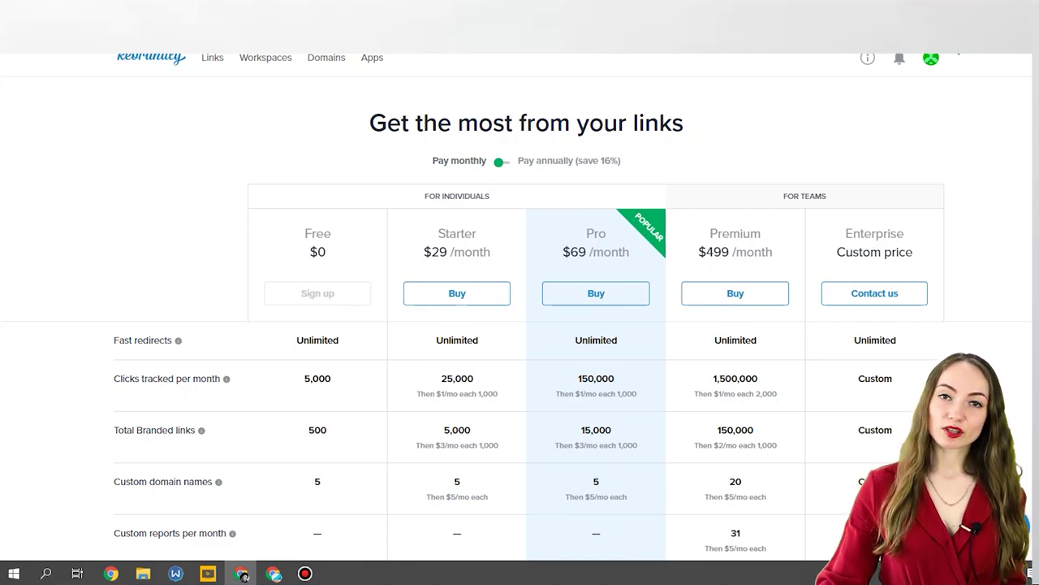
left_click(957, 52)
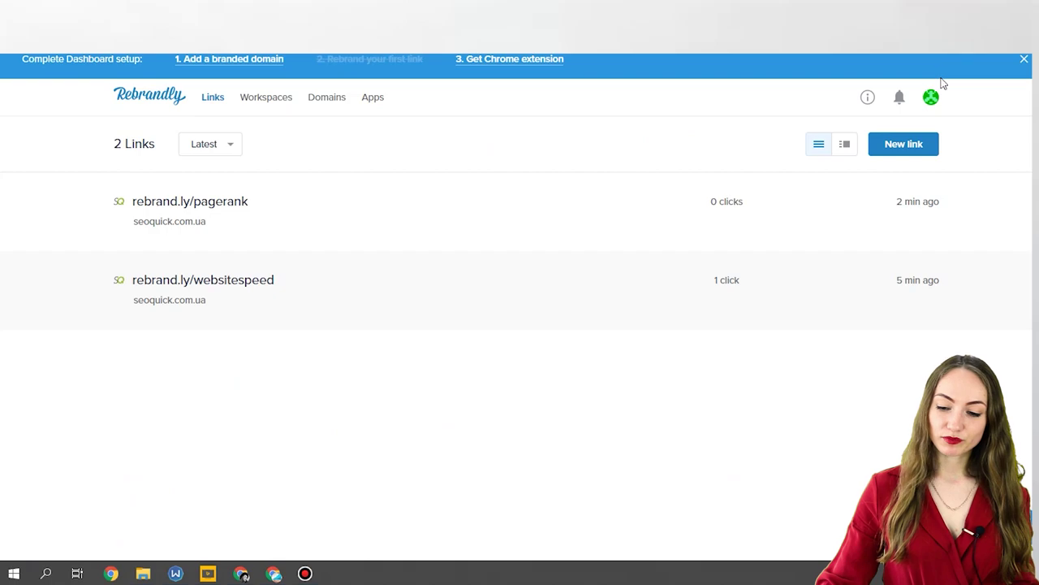
Start a new link for the fonts-for-site article and go to registering a custom domain.
left_click(897, 151)
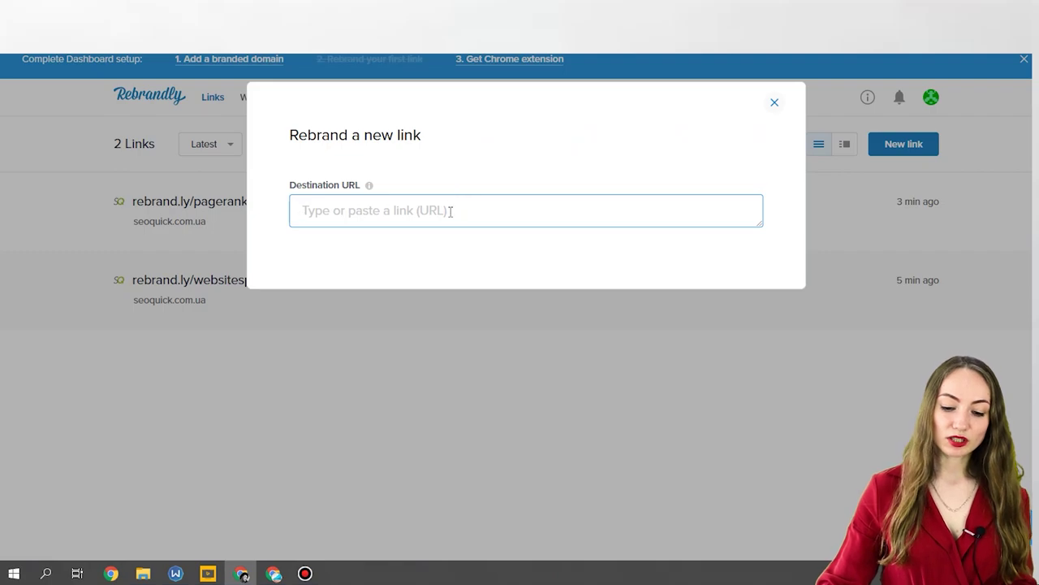
key("ctrl+v")
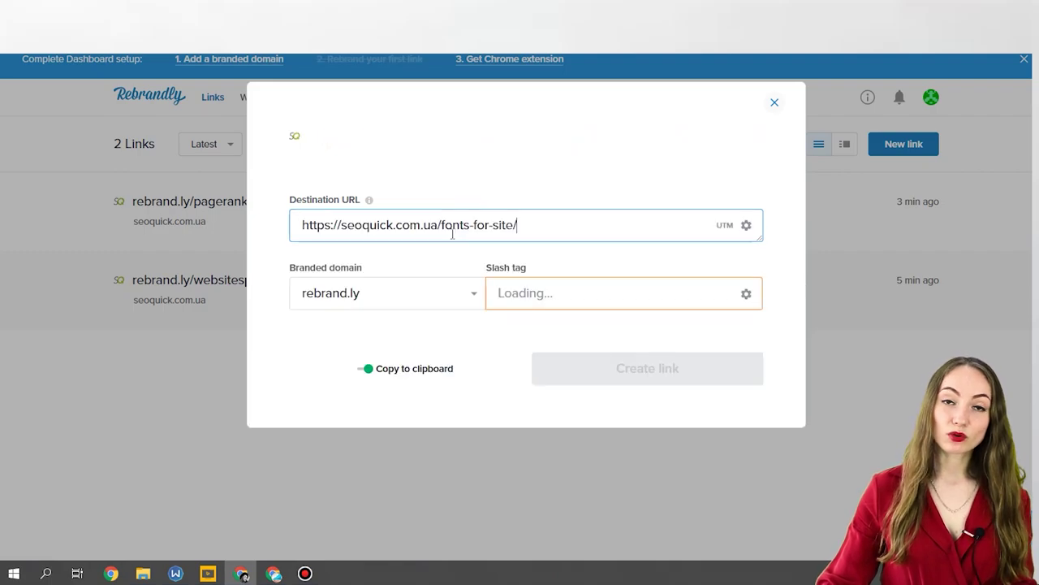
left_click(431, 302)
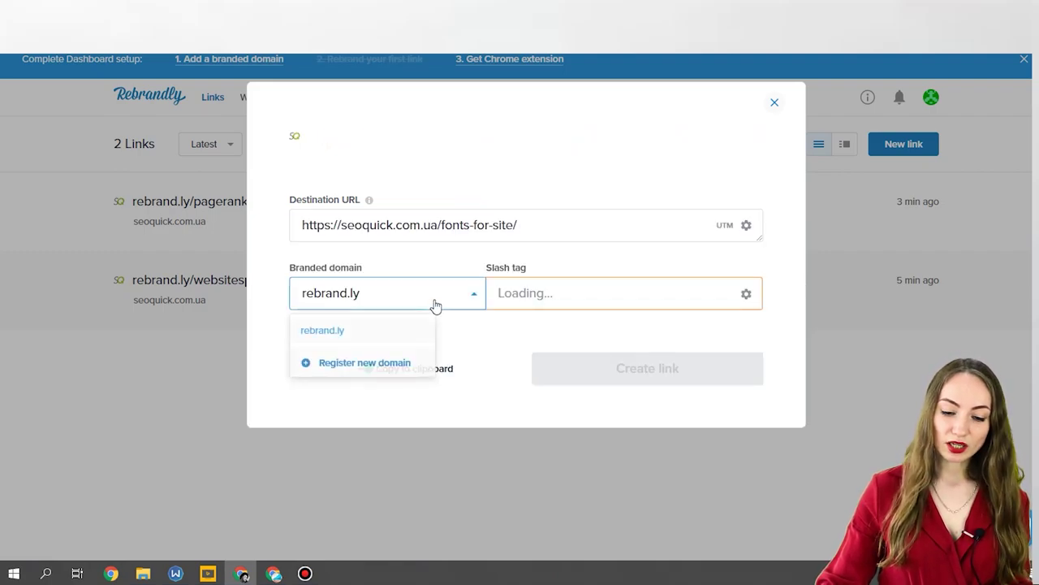
left_click(355, 365)
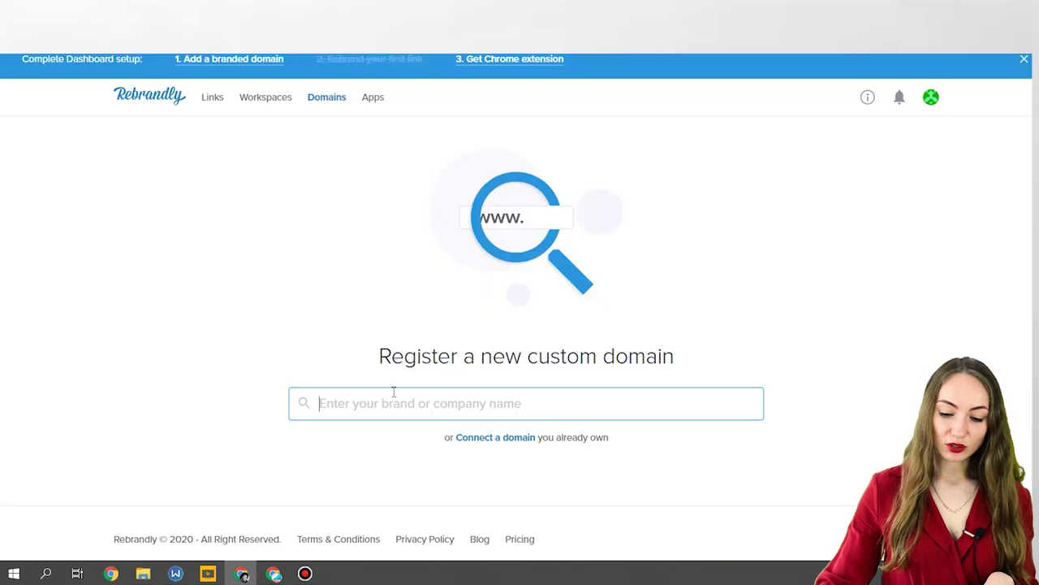
Search custom domains for 'seoquick' and review the available extensions and prices.
type("seoquick")
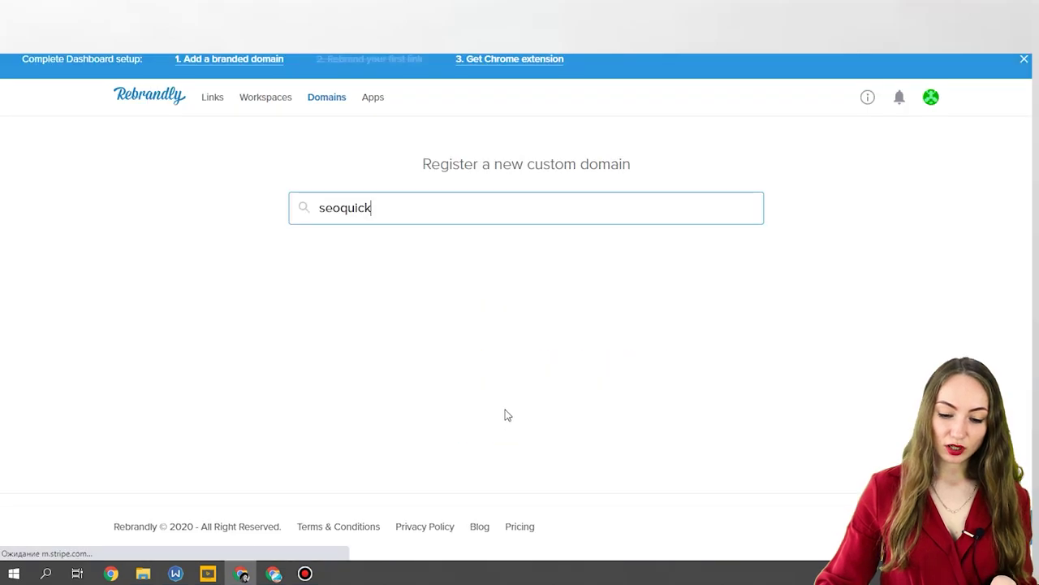
scroll(533, 345, "down", 3)
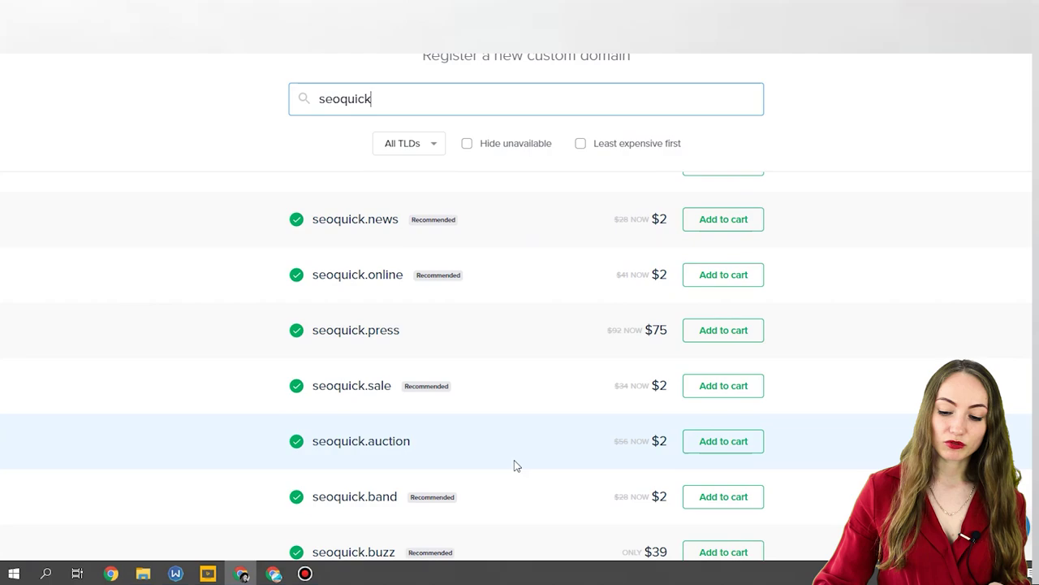
scroll(515, 464, "down", 2)
scroll(589, 407, "down", 7)
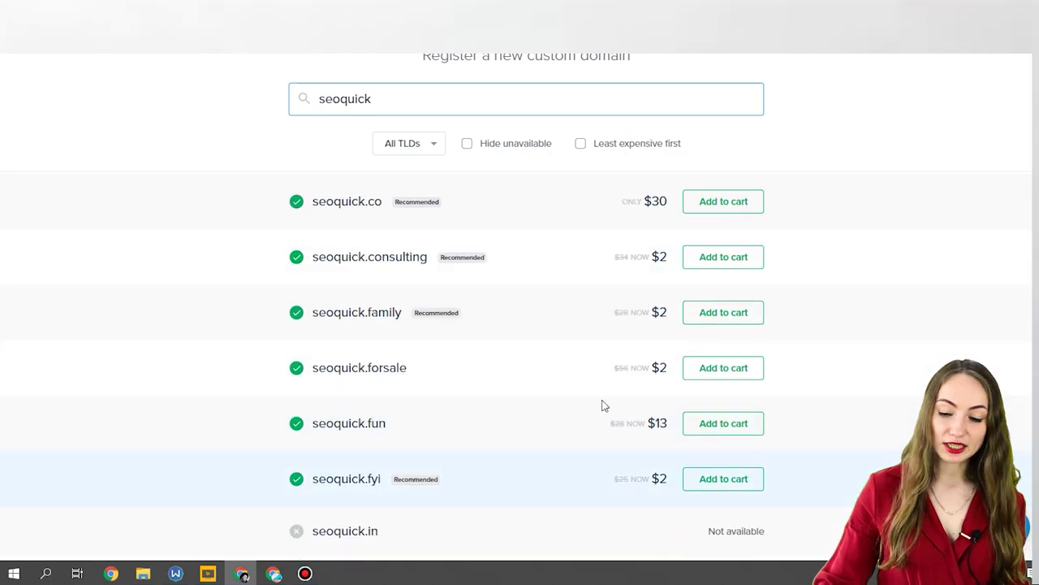
scroll(642, 412, "up", 5)
scroll(643, 410, "up", 6)
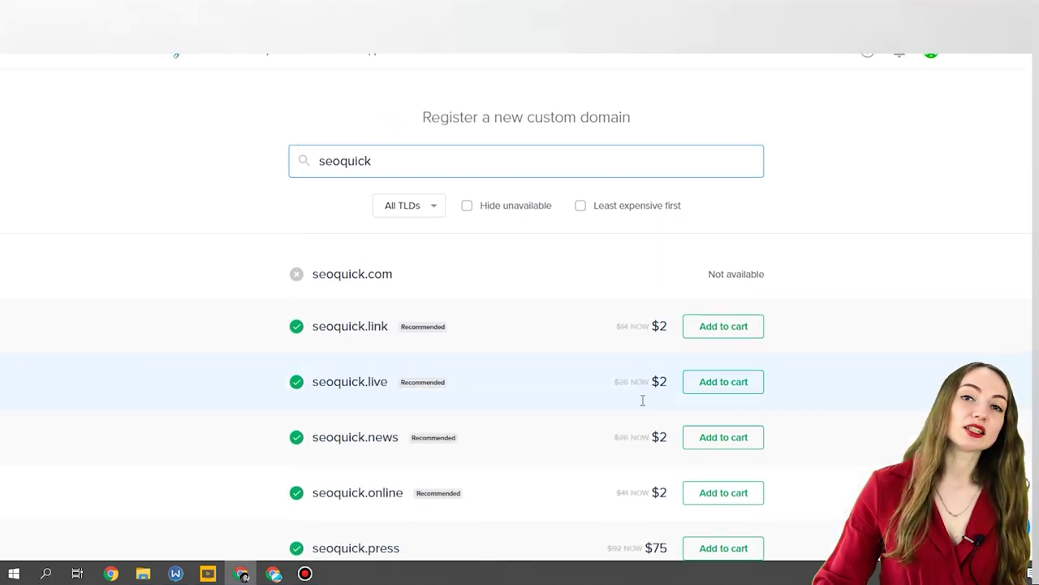
scroll(650, 398, "down", 11)
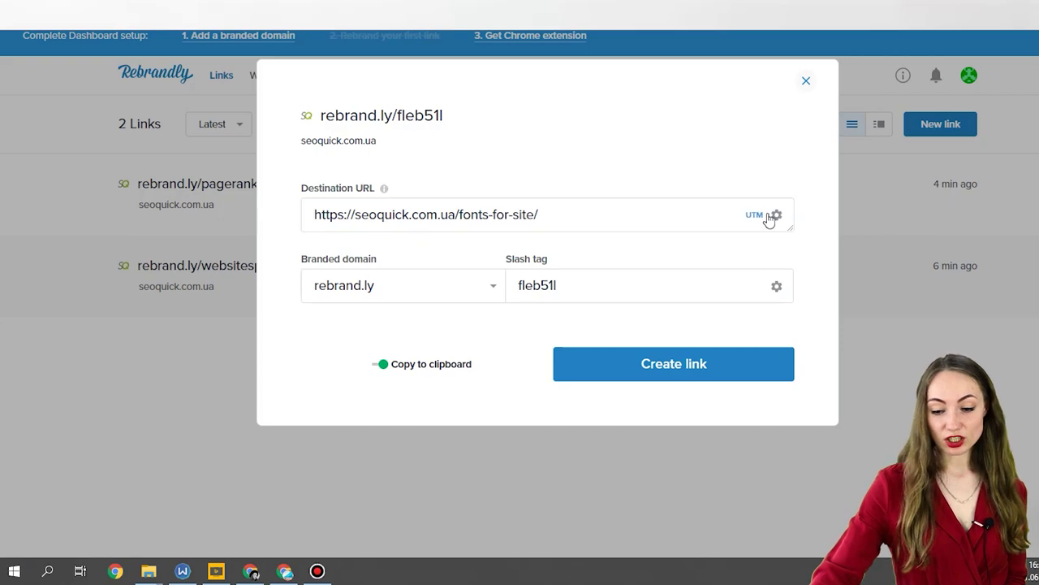
Switch slash tags to 'Suggested with dash' and try creating rebrand.ly/a6eee, rejected as already existing.
left_click(771, 219)
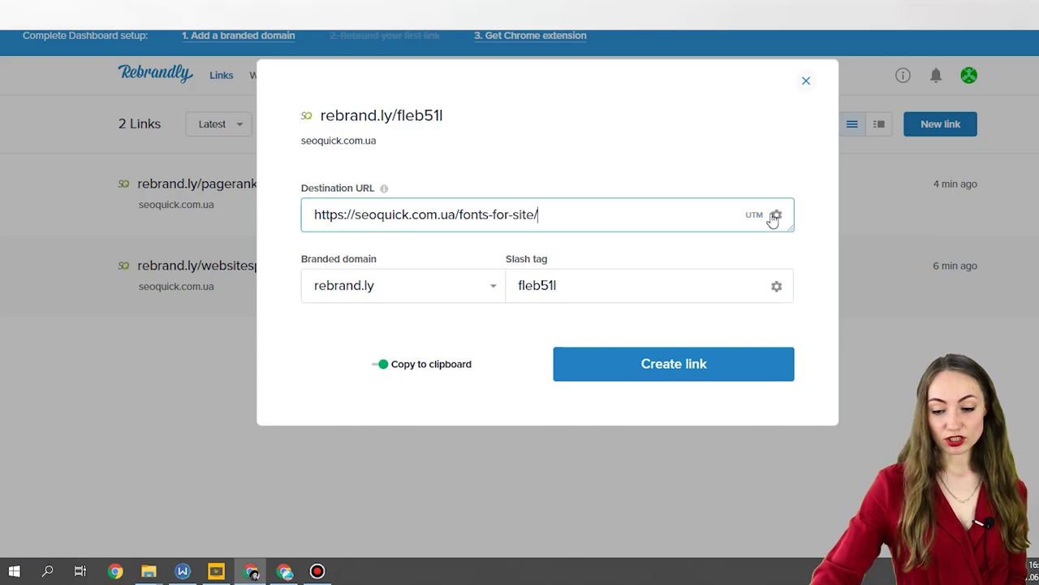
left_click(777, 216)
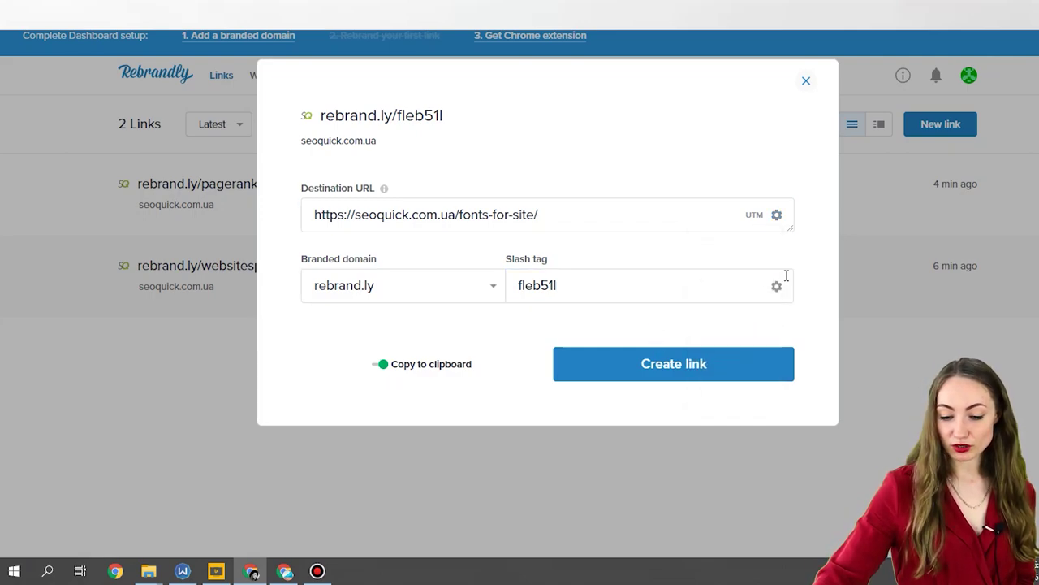
left_click(777, 286)
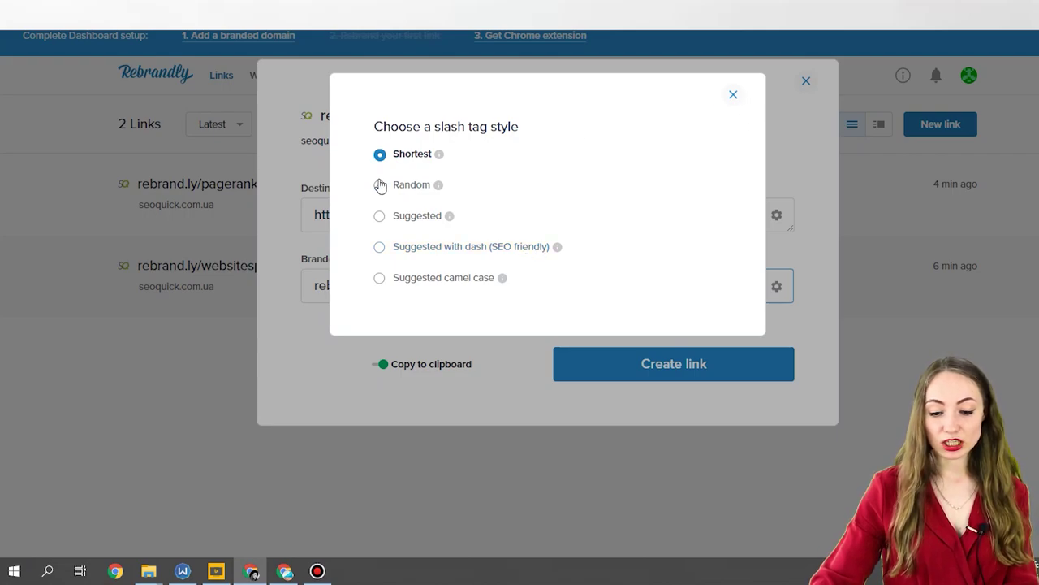
left_click(449, 252)
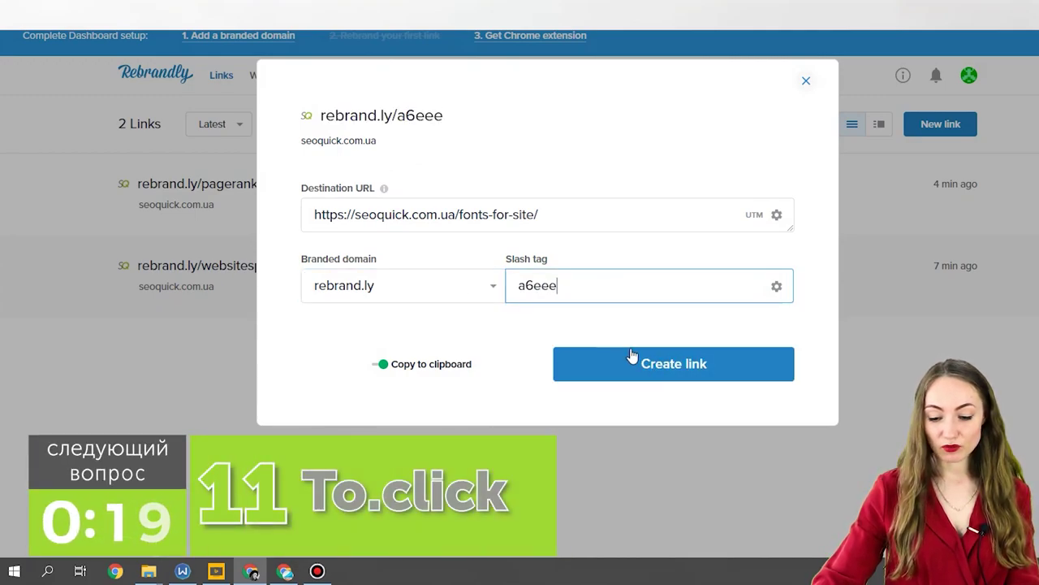
left_click(633, 362)
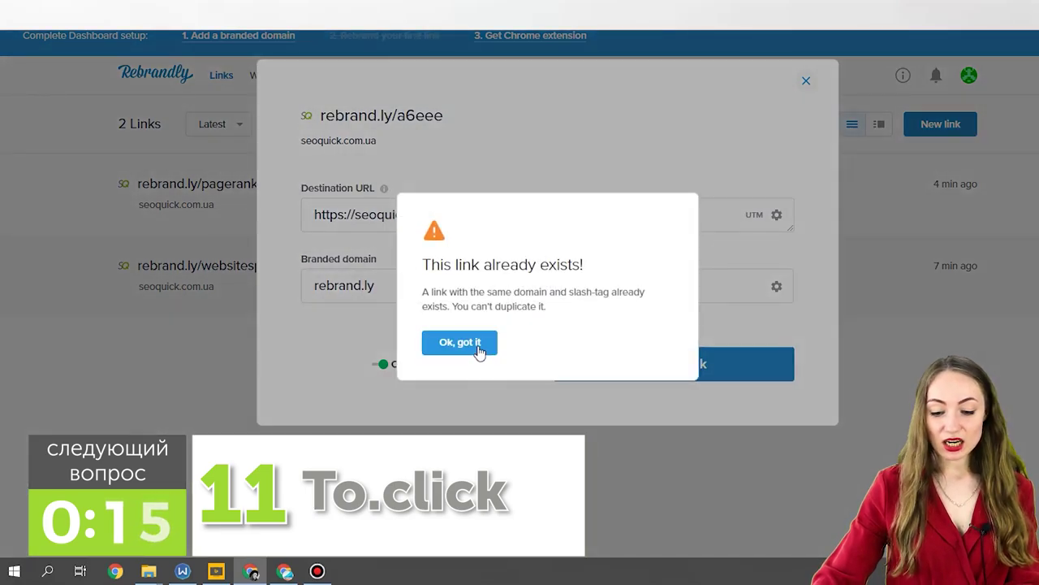
left_click(460, 343)
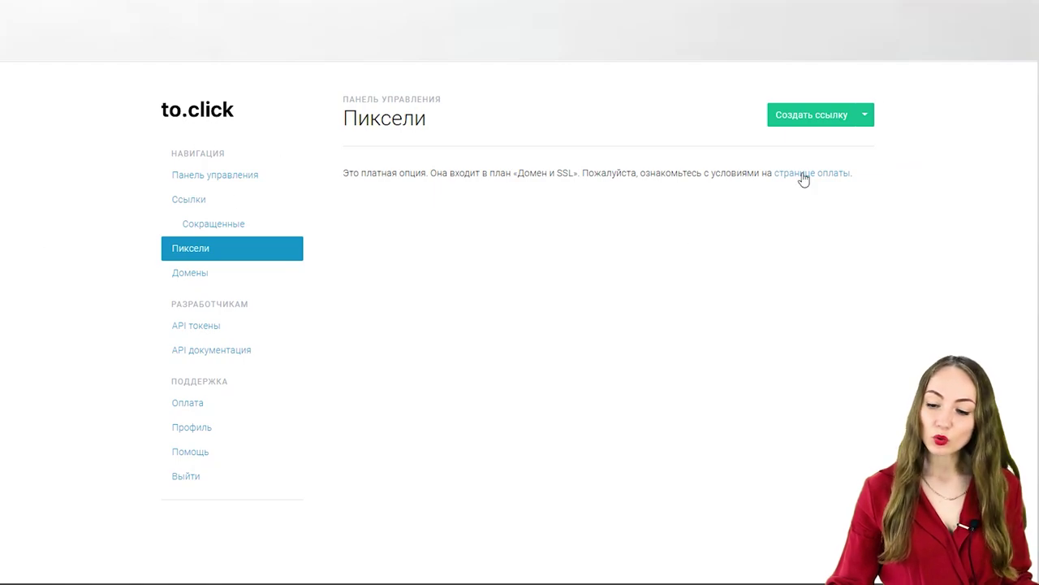
Create a to.click link for the seoquick article with short word 'gmail', which is rejected as taken.
left_click(816, 121)
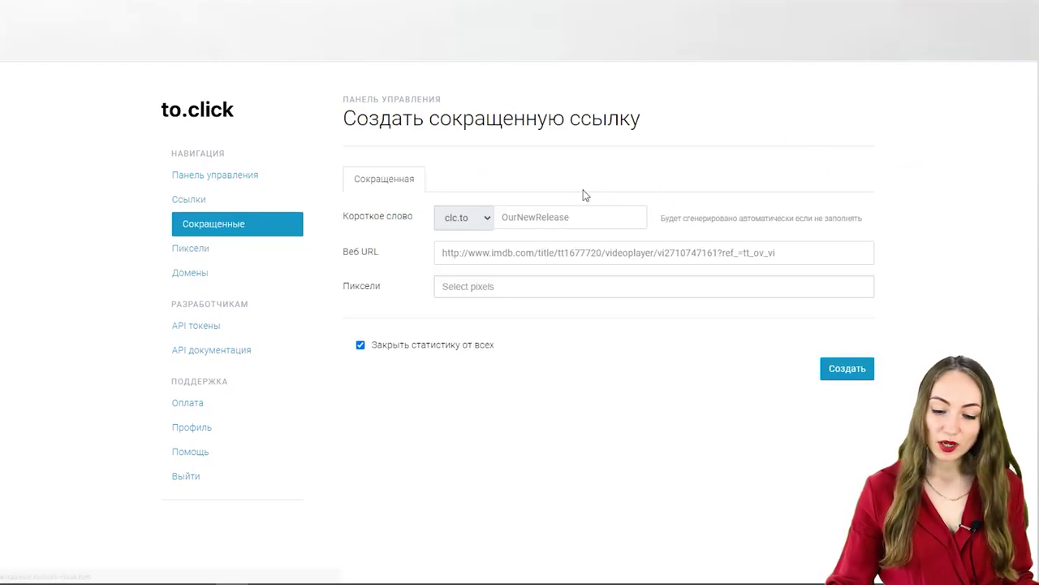
right_click(503, 255)
left_click(559, 364)
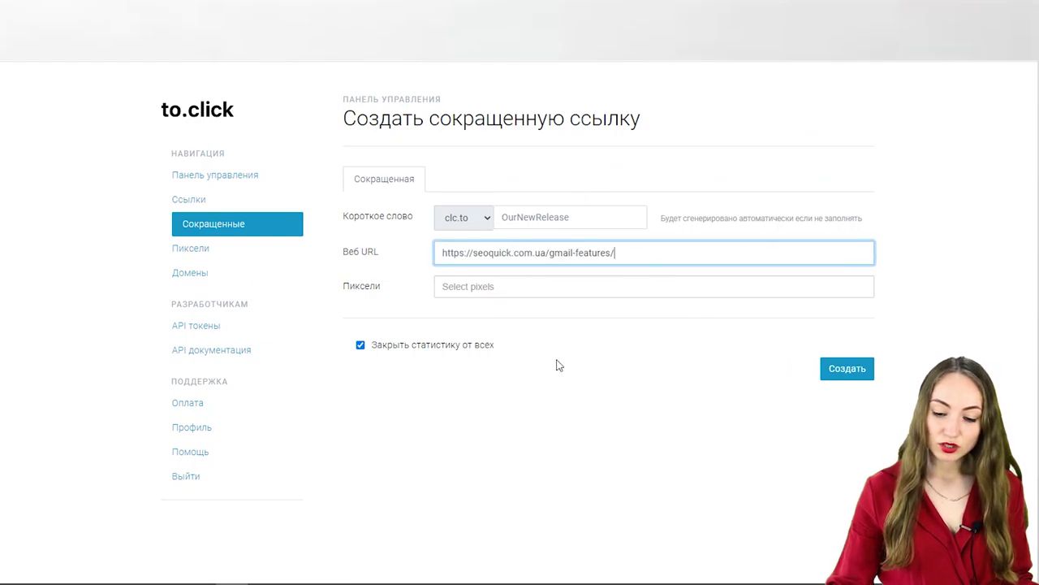
right_click(560, 255)
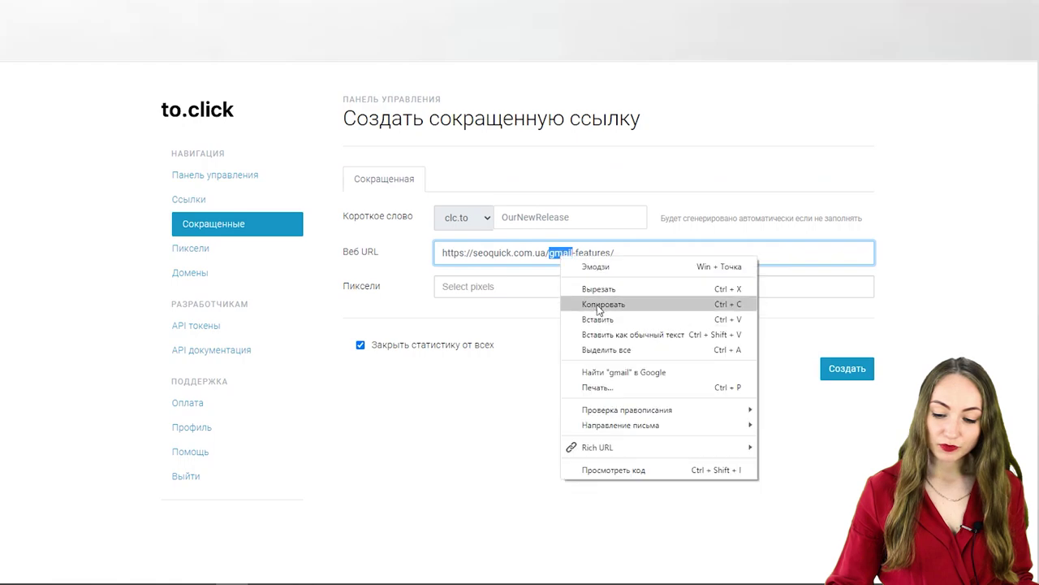
left_click(598, 302)
right_click(553, 225)
left_click(572, 326)
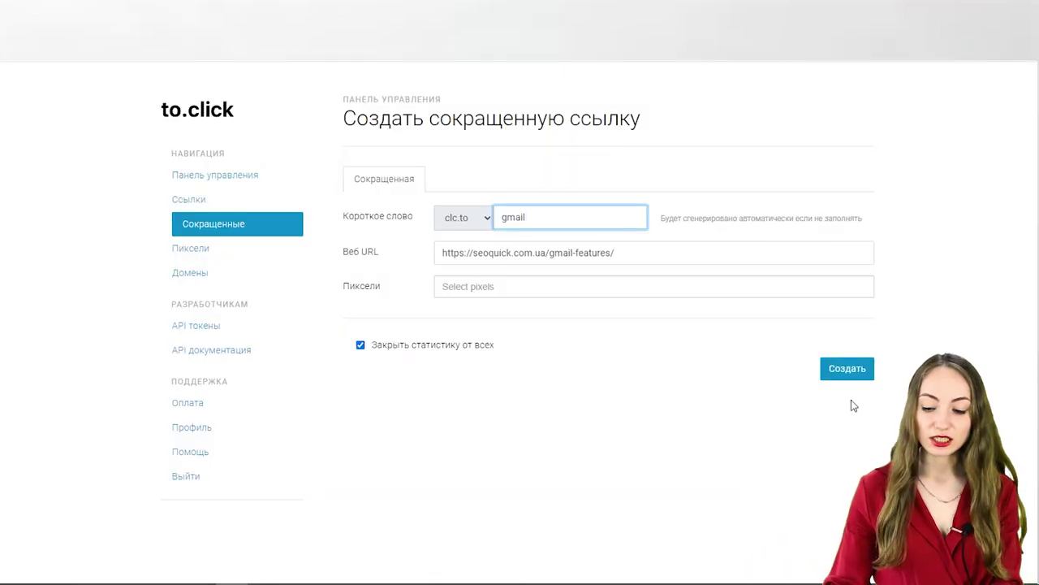
left_click(853, 372)
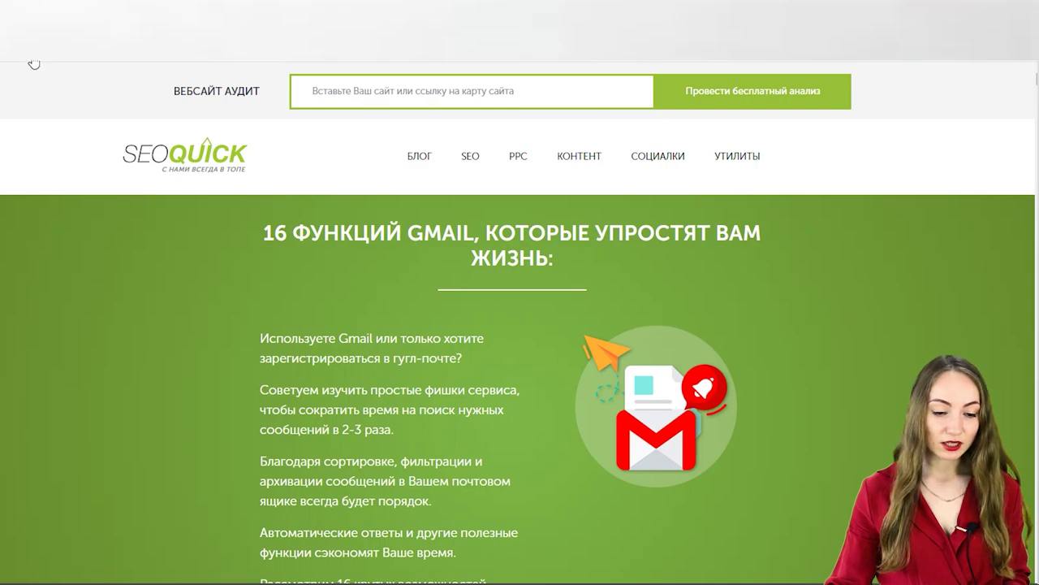
left_click(34, 64)
key("Escape")
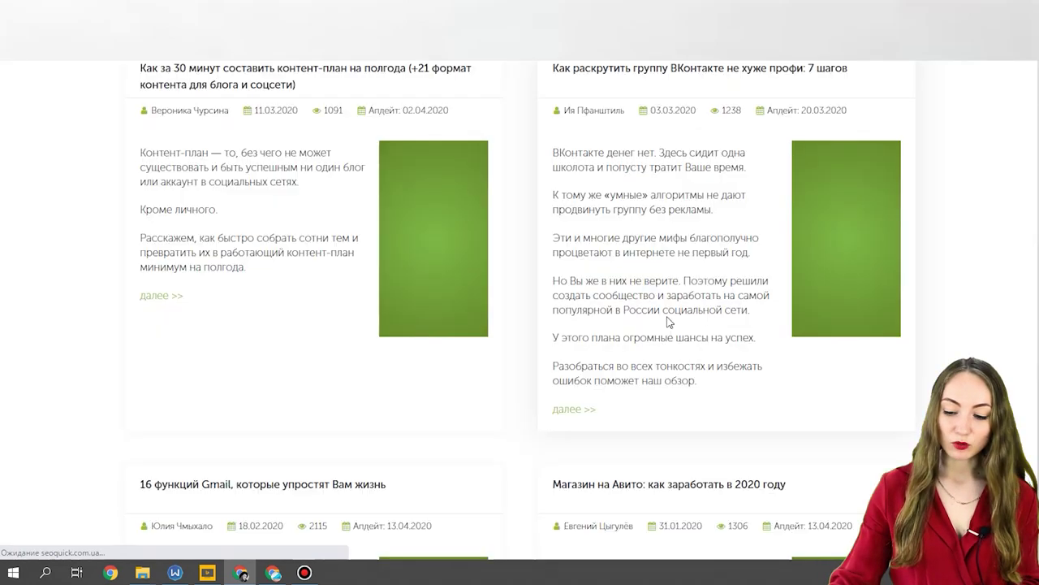
scroll(667, 323, "down", 3)
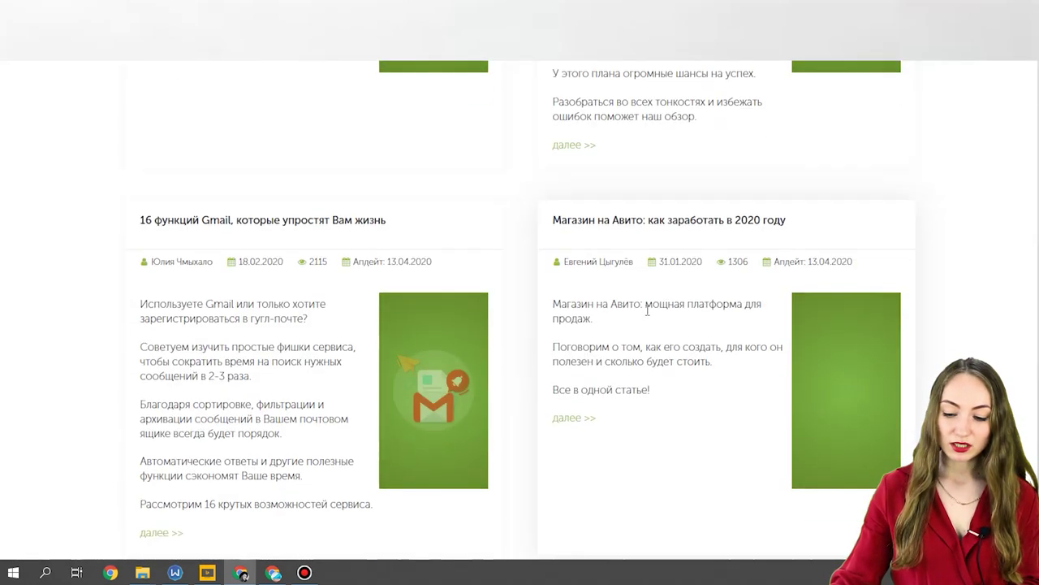
left_click(669, 220)
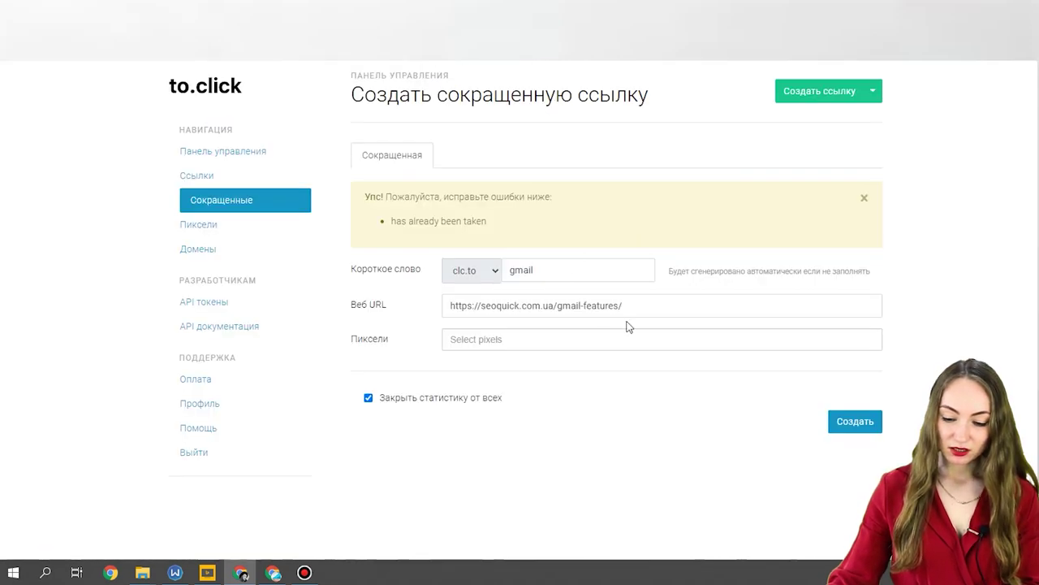
triple_click(662, 306)
type("https://seoquick.com.ua/shop-on-avito/")
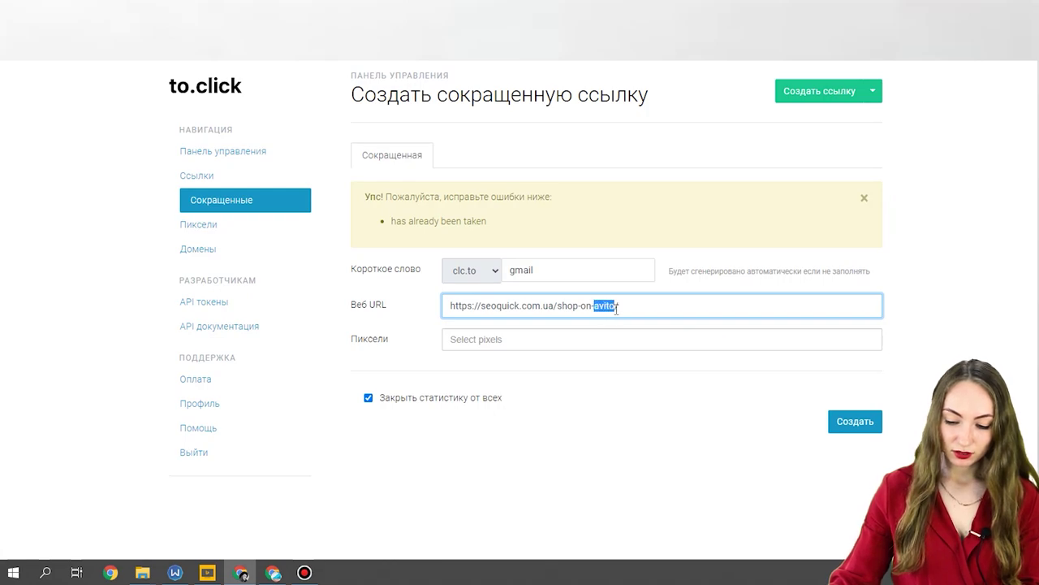
double_click(522, 271)
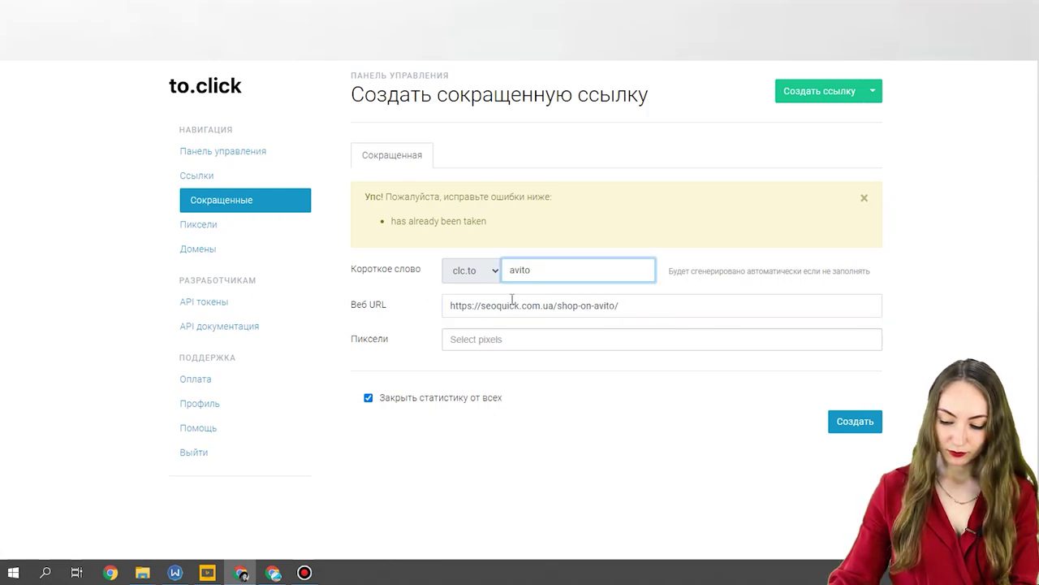
type("avitooo")
left_click(843, 418)
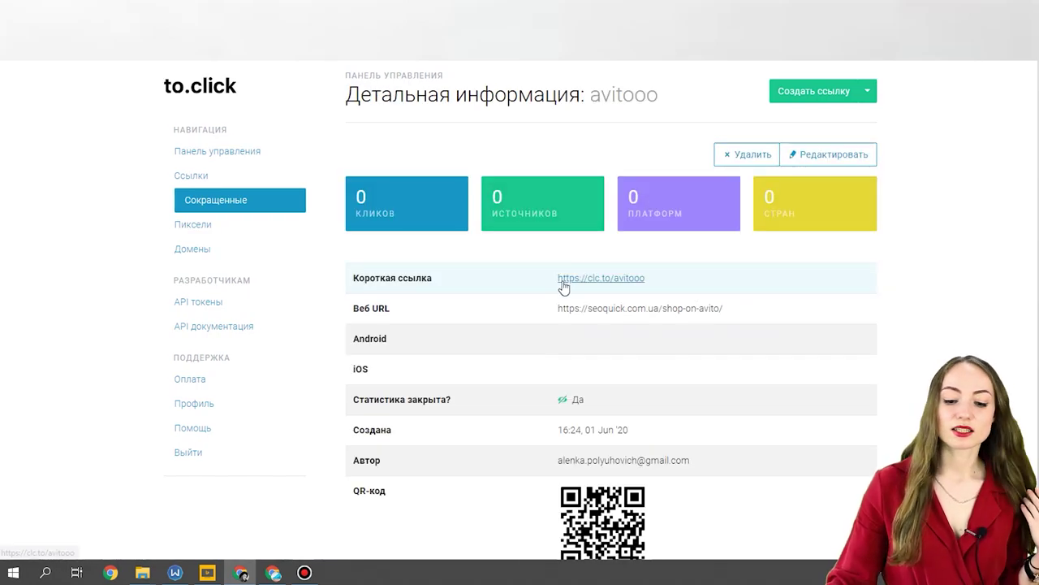
Visit the Pixels page, then review the plans: Домен и SSL 990 ₽, Интеграция (API) 4990 ₽, Бизнес 19900 ₽.
scroll(717, 410, "down", 2)
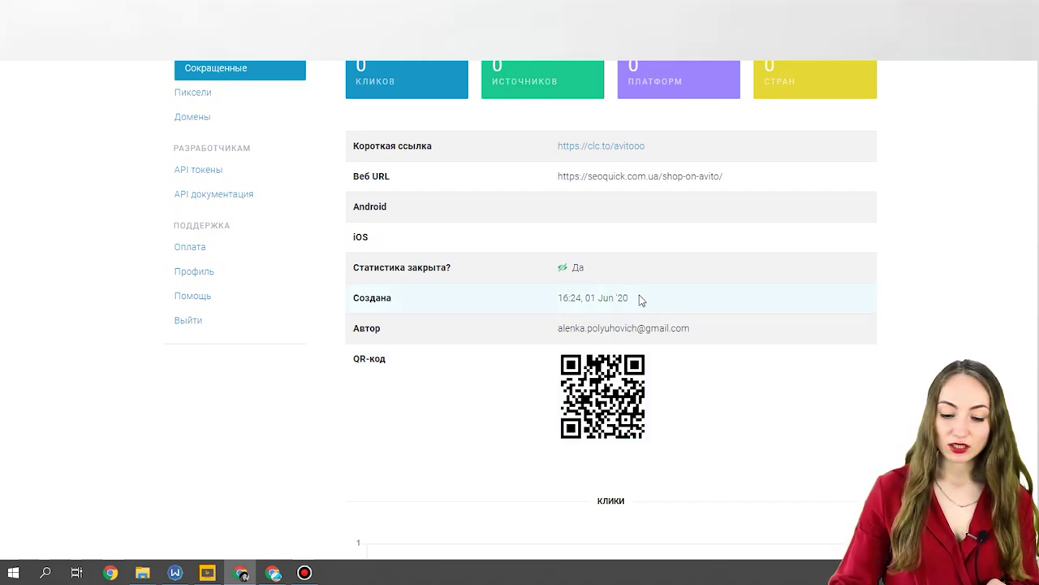
scroll(593, 288, "up", 2)
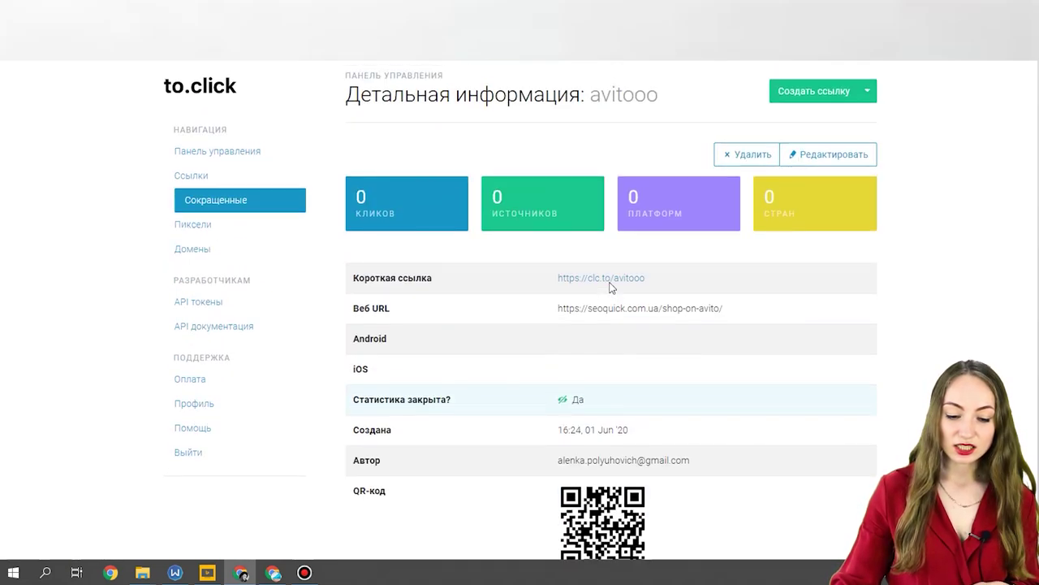
left_click(207, 224)
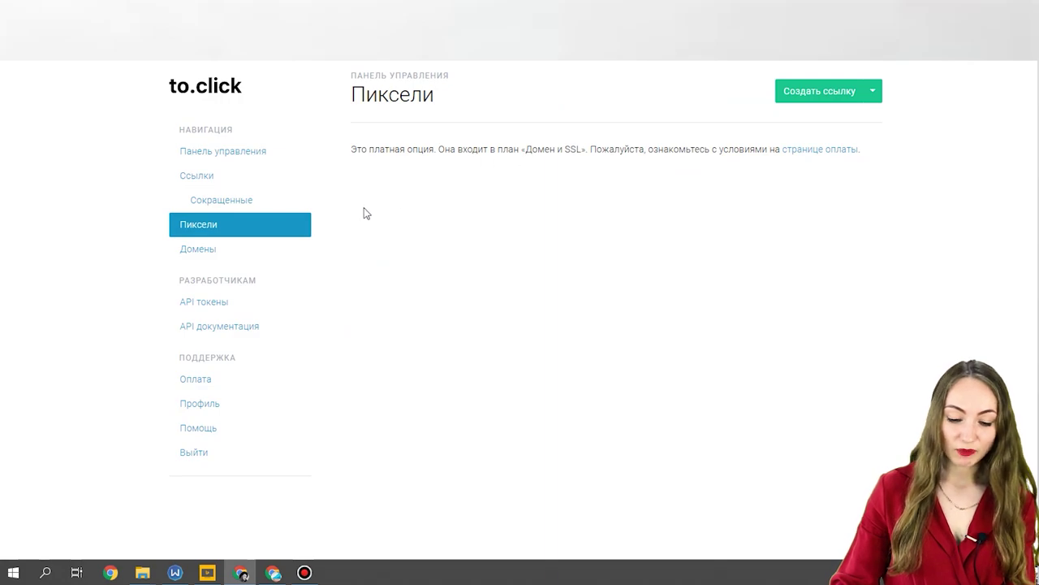
left_click(195, 381)
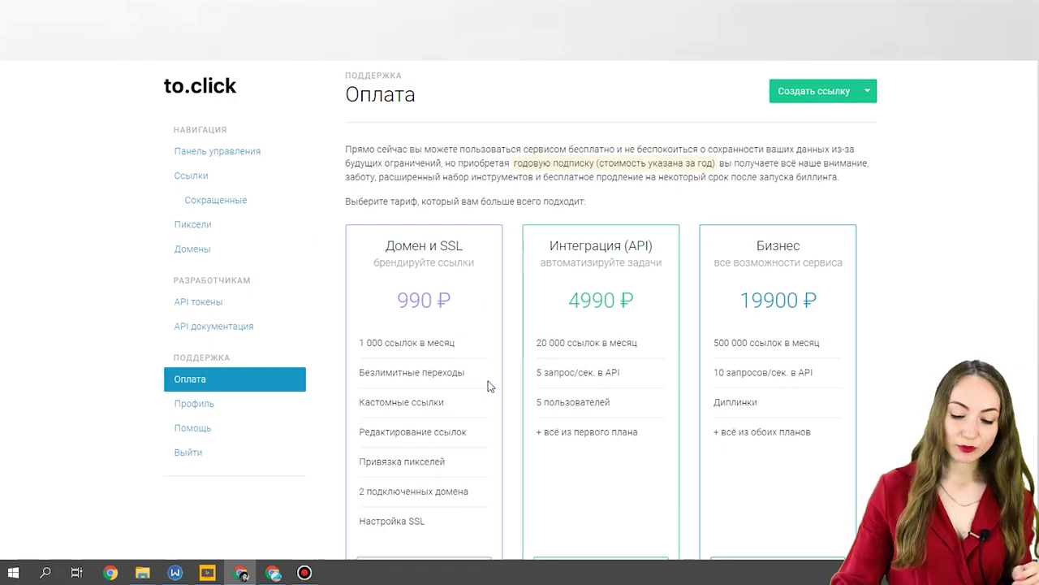
scroll(490, 386, "down", 1)
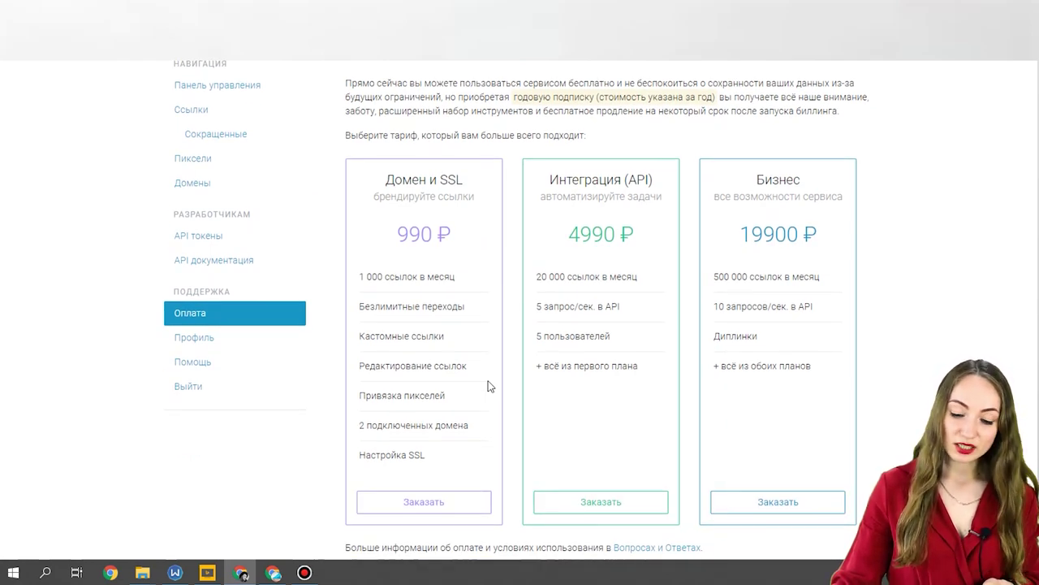
scroll(490, 387, "down", 1)
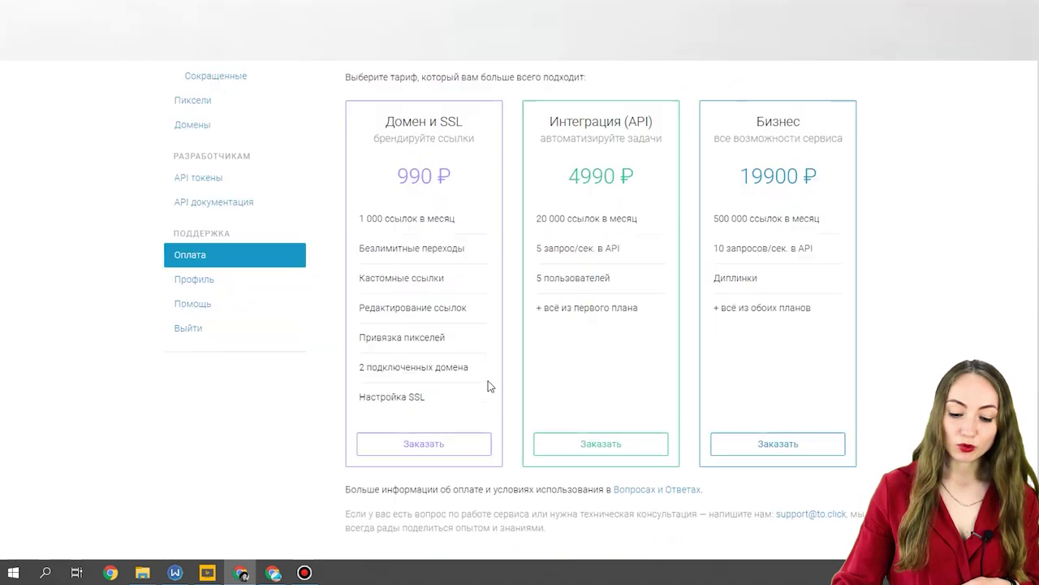